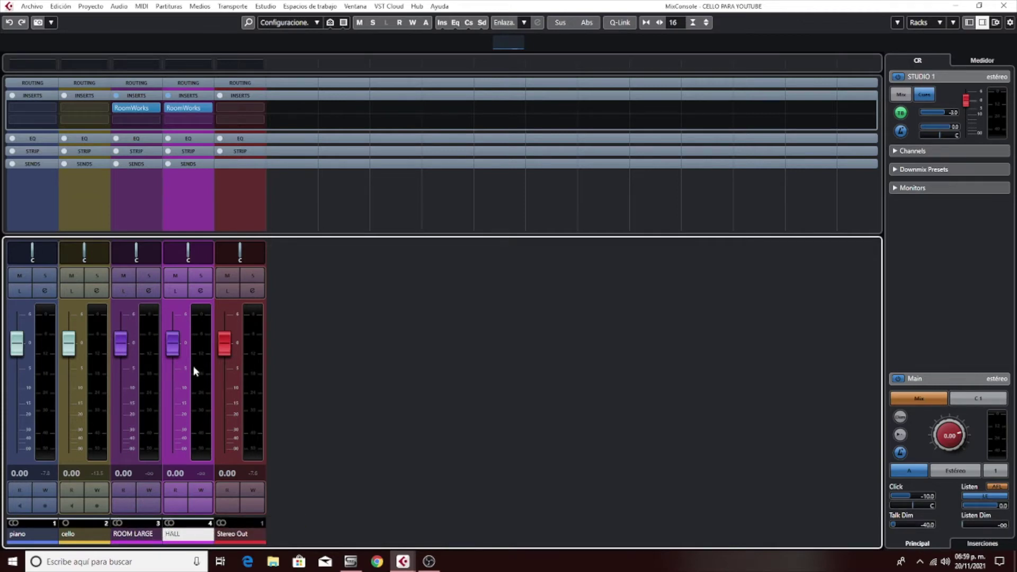
# Check the RoomWorks reverb settings on the ROOM LARGE channel and the floating transport panel, and close both.
pyautogui.click(141, 106)
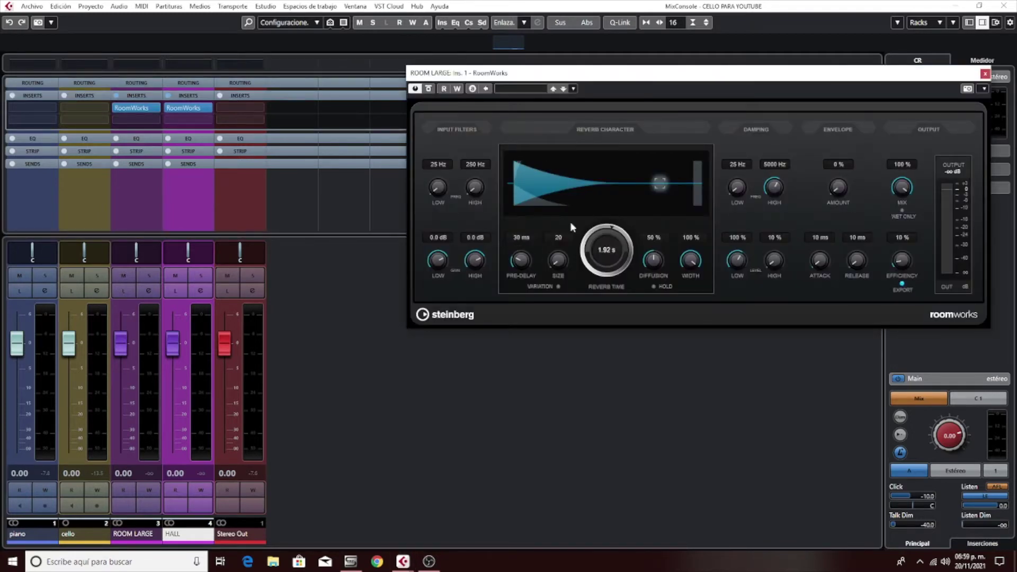
pyautogui.click(325, 427)
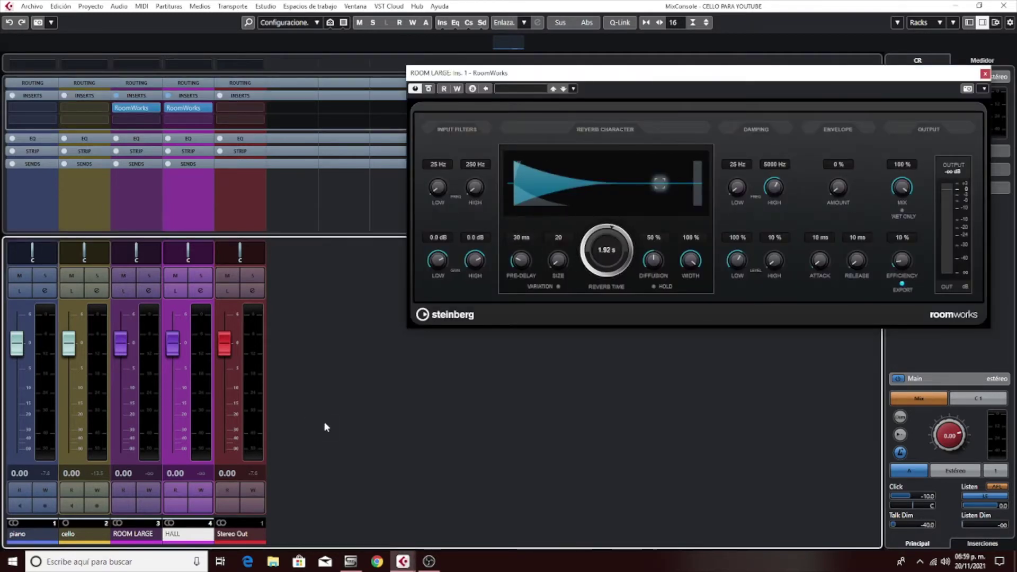
pyautogui.press('F2')
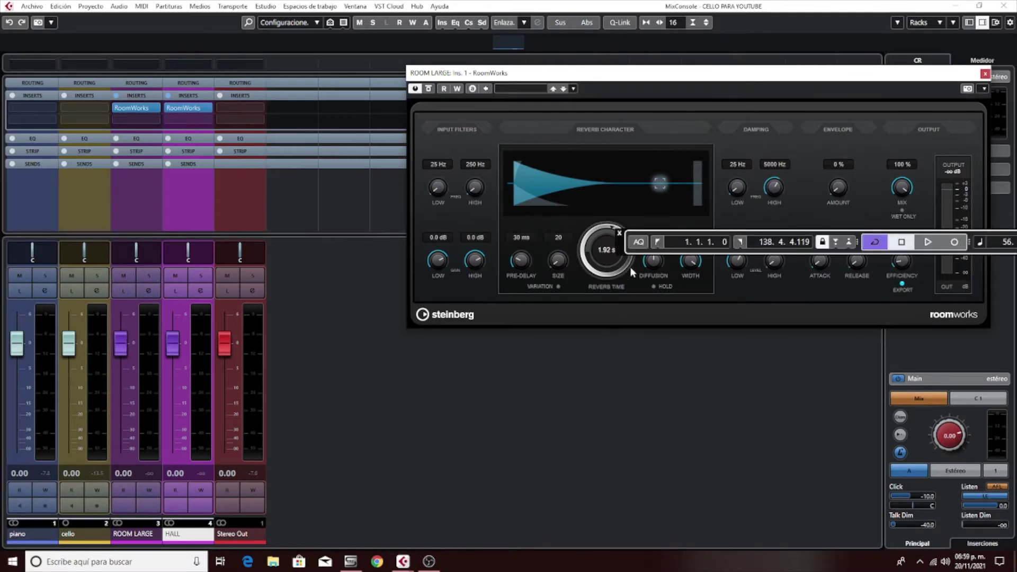
pyautogui.moveTo(618, 246); pyautogui.dragTo(134, 433)
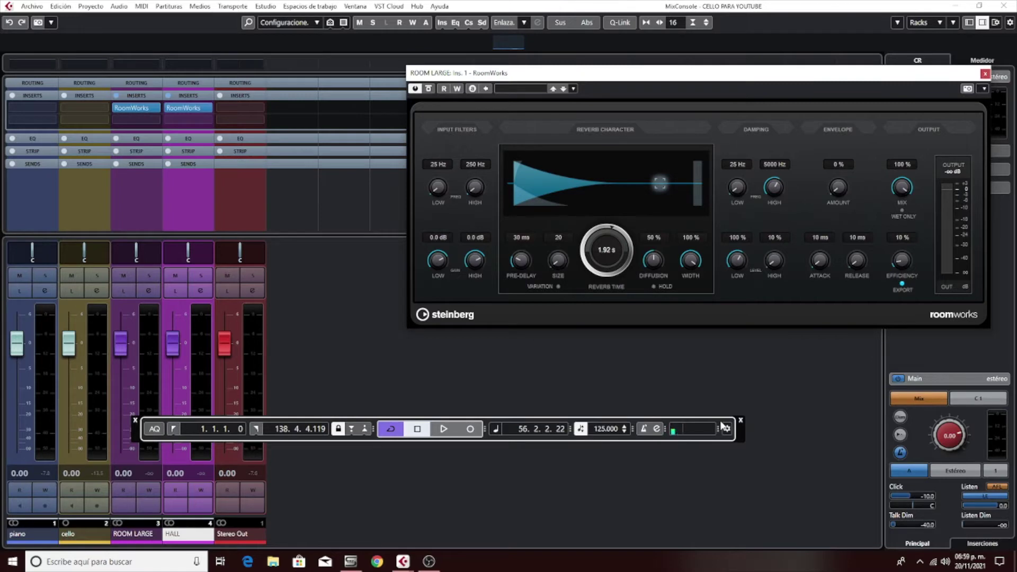
pyautogui.click(740, 420)
pyautogui.click(984, 74)
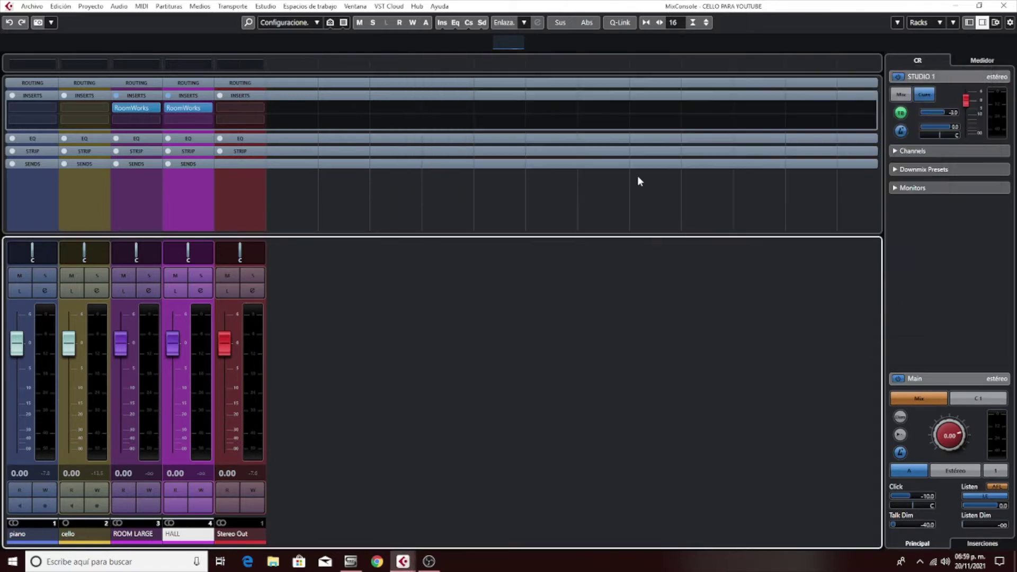
# Switch from the MixConsole to the project window and return the playhead to bar 1.
pyautogui.moveTo(554, 6); pyautogui.dragTo(463, 170)
pyautogui.doubleClick(463, 170)
pyautogui.moveTo(402, 561)
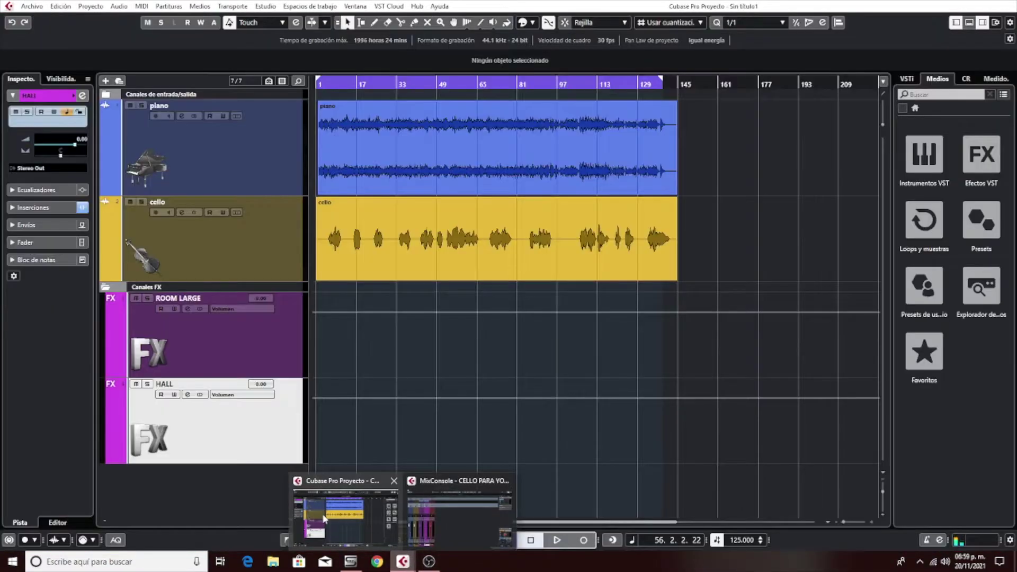
pyautogui.click(325, 520)
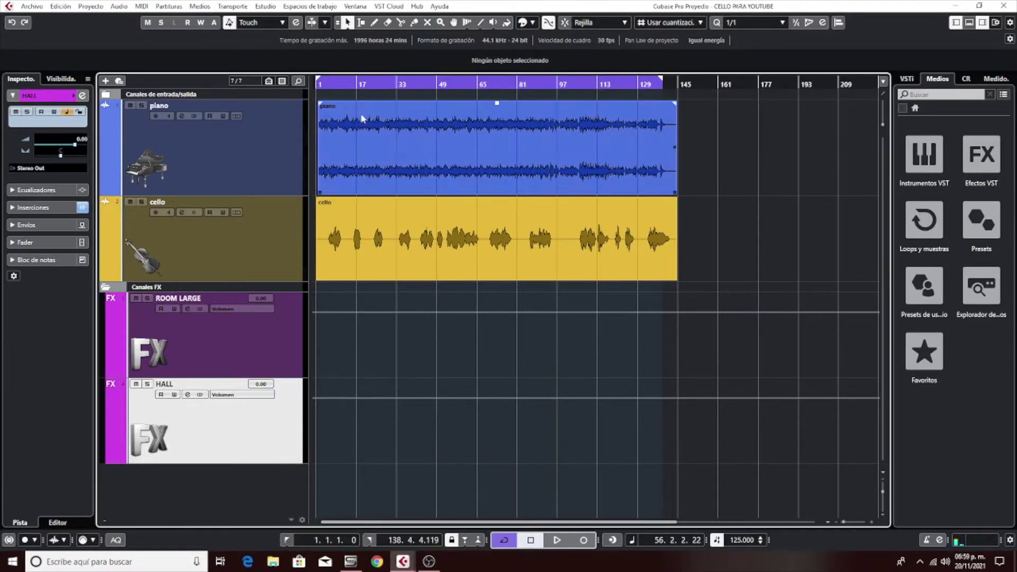
pyautogui.click(319, 83)
pyautogui.press('g')
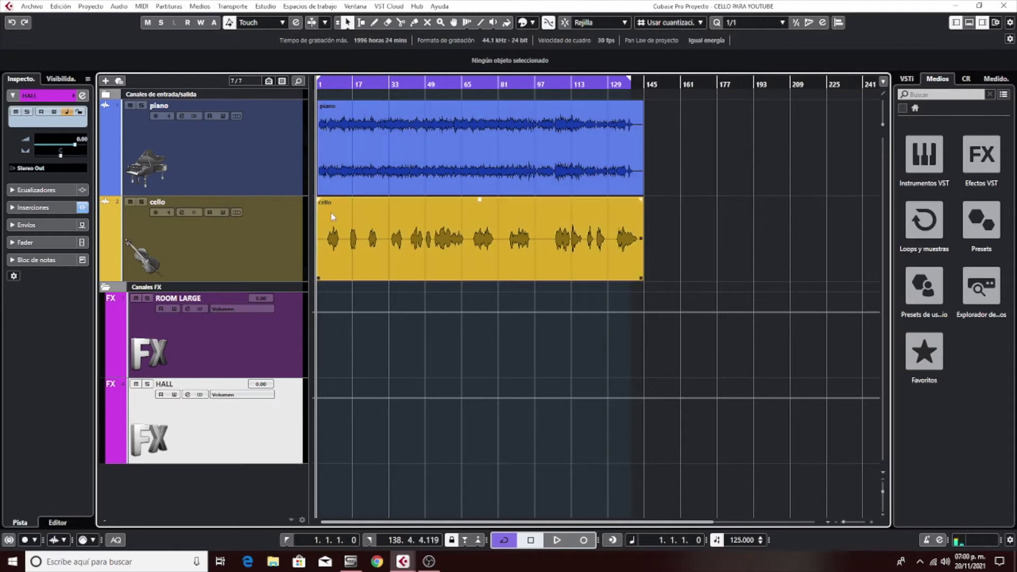
# Set the locators to the full length of the cello event.
pyautogui.click(365, 107)
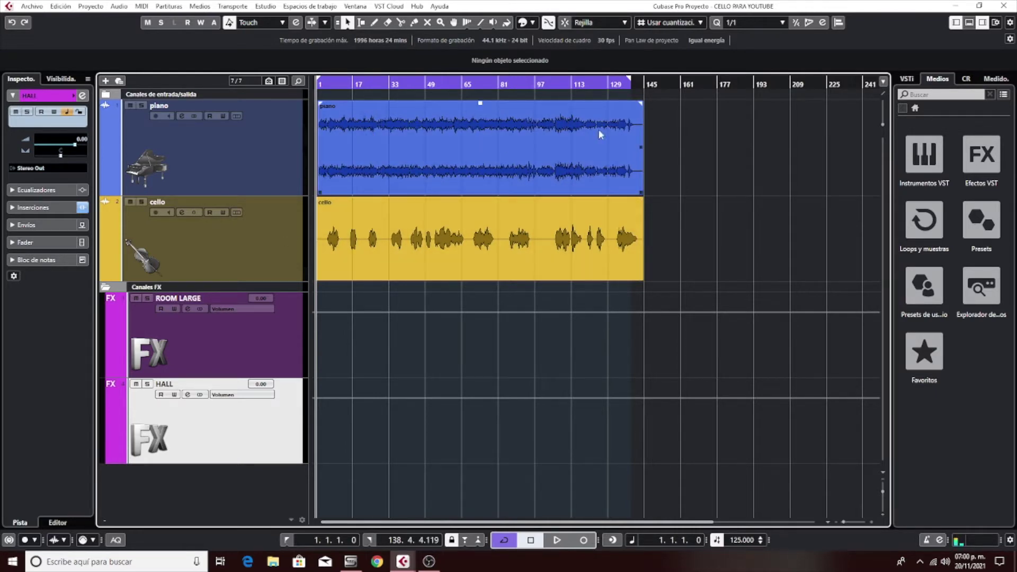
pyautogui.click(563, 239)
pyautogui.press('p')
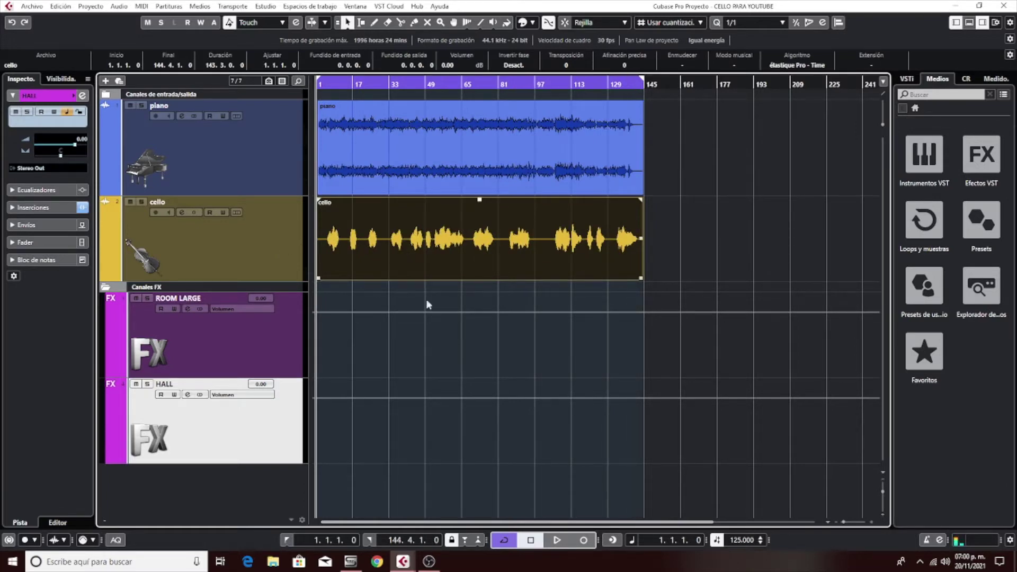
# Range-select the cello passage from about bar 53 to bar 67, loop it with the locators and move the playhead to its start.
pyautogui.rightClick(414, 325)
pyautogui.click(432, 328)
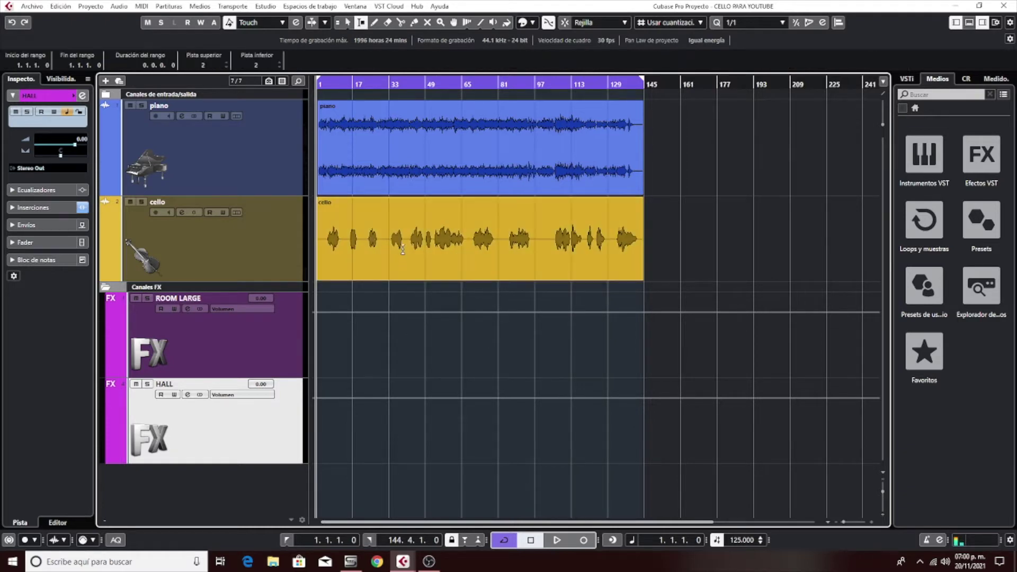
pyautogui.moveTo(410, 239); pyautogui.dragTo(417, 240)
pyautogui.click(411, 329)
pyautogui.moveTo(434, 228); pyautogui.dragTo(465, 265)
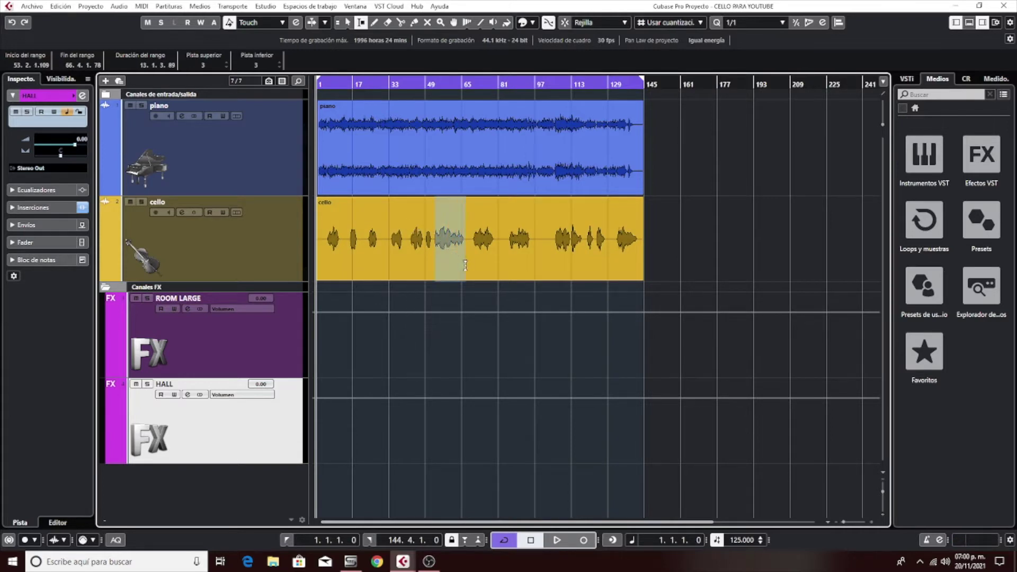
pyautogui.press('p')
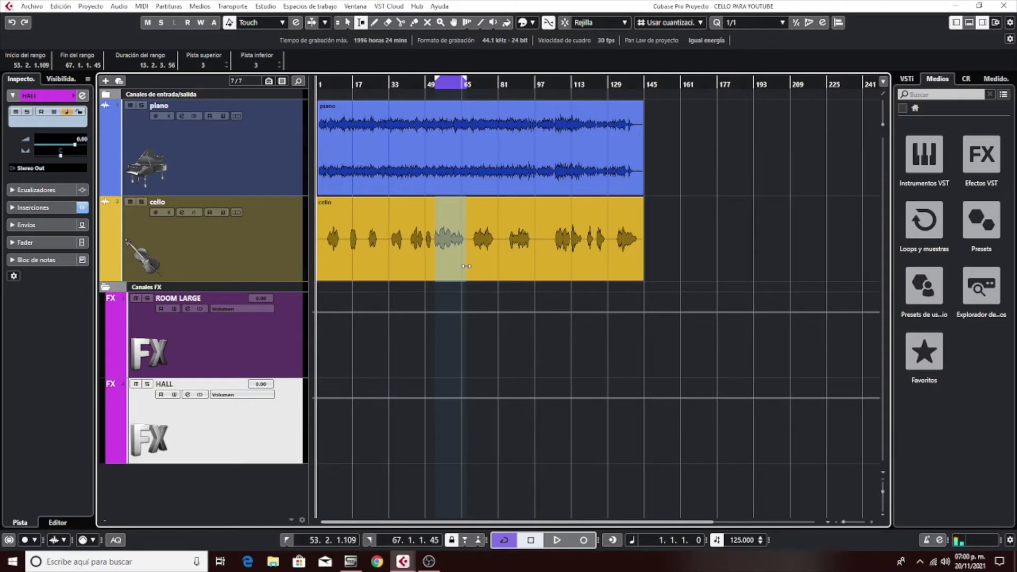
pyautogui.press('l')
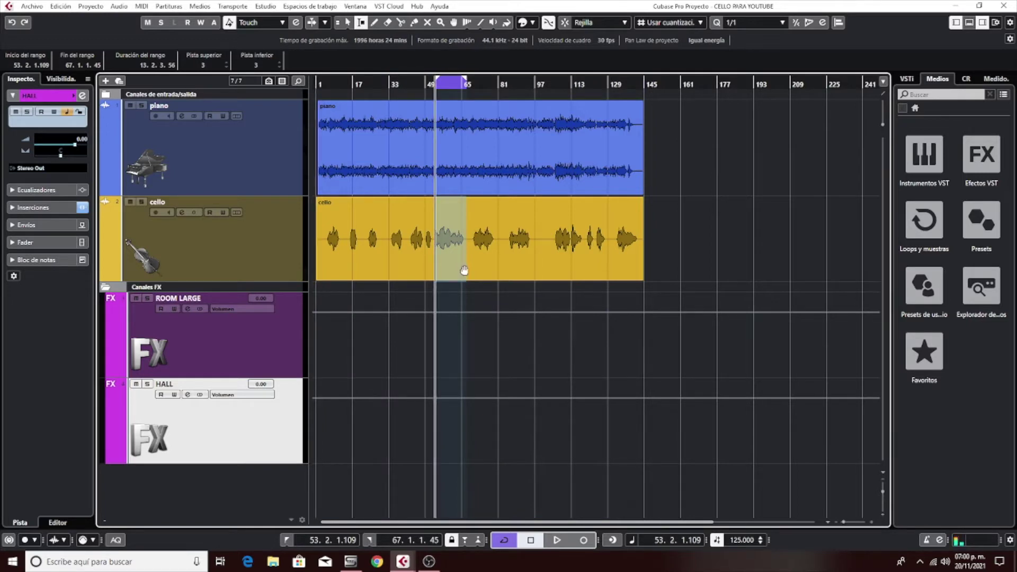
# Play the looped passage with the cello soloed, check its level in the MixConsole and end the solo.
pyautogui.click(143, 202)
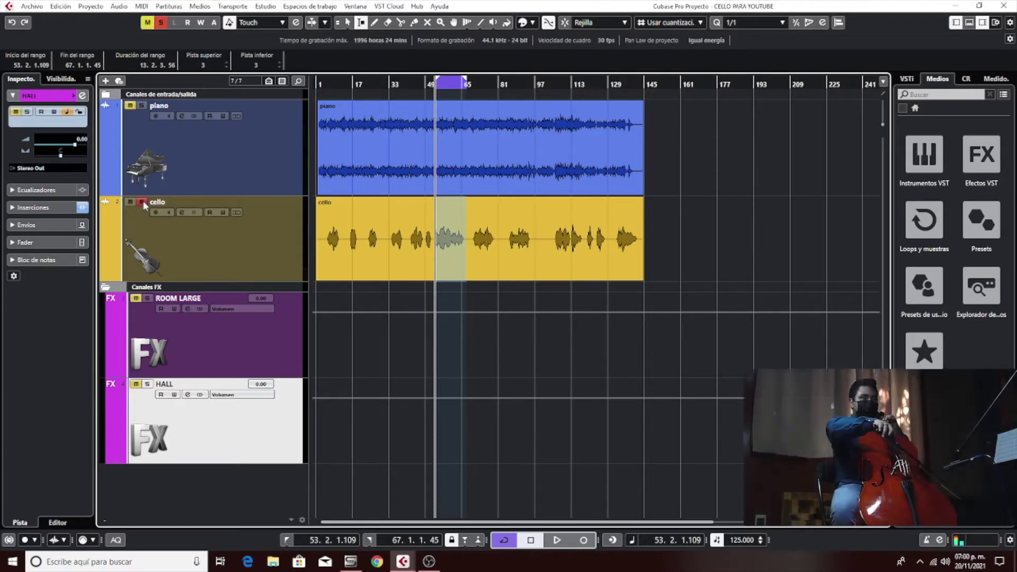
pyautogui.press('space')
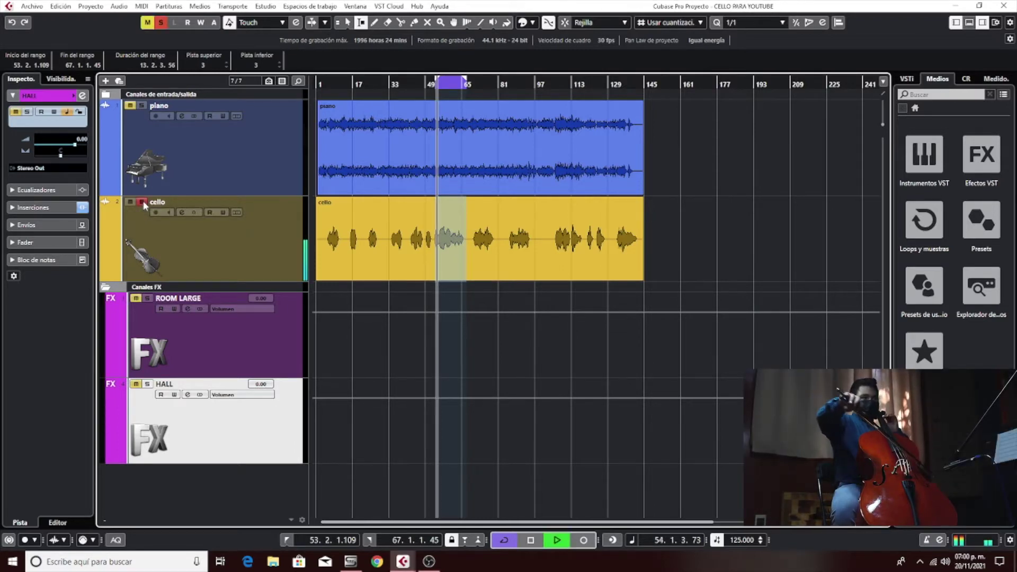
pyautogui.press('F3')
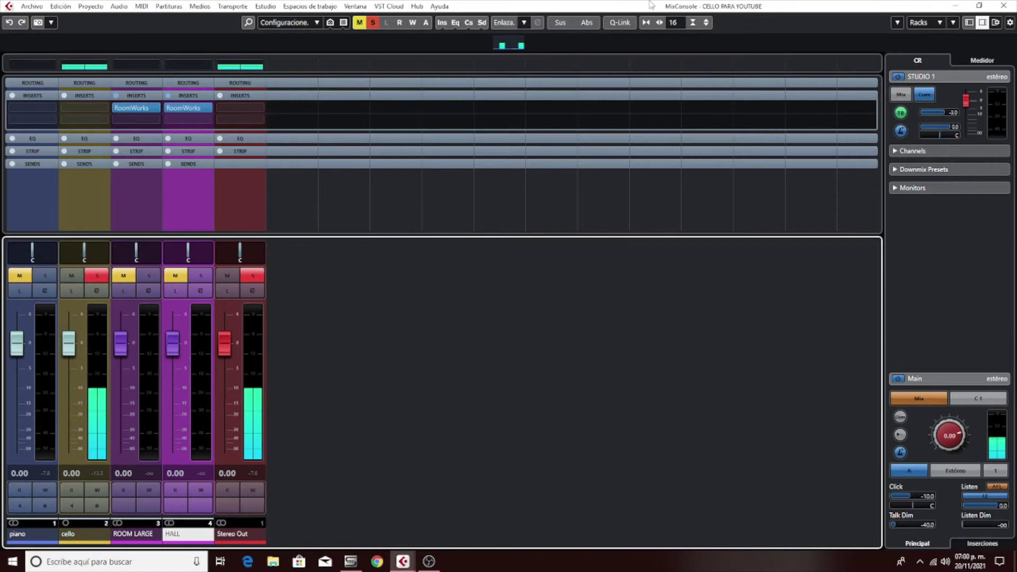
pyautogui.doubleClick(435, 9)
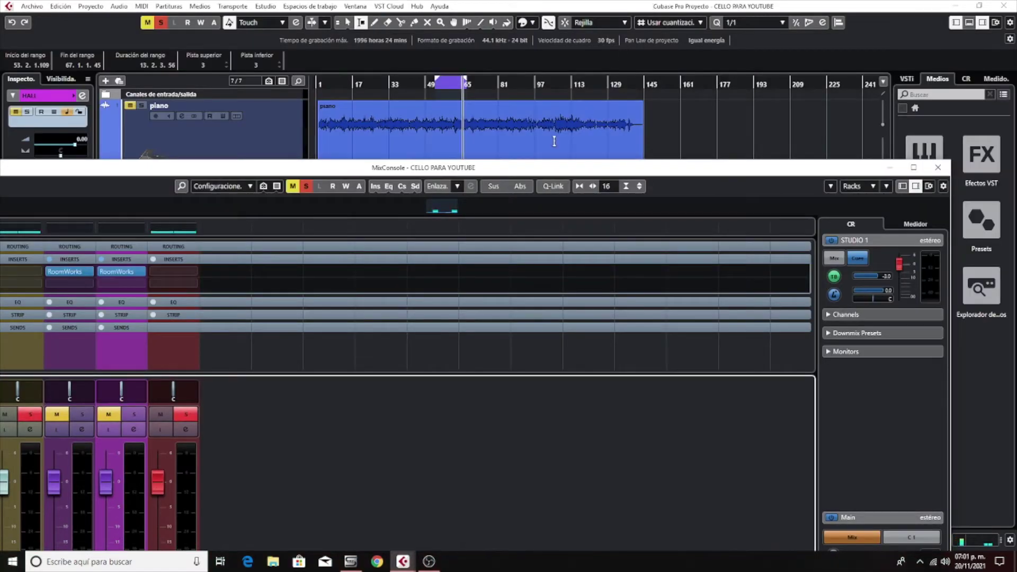
pyautogui.doubleClick(395, 168)
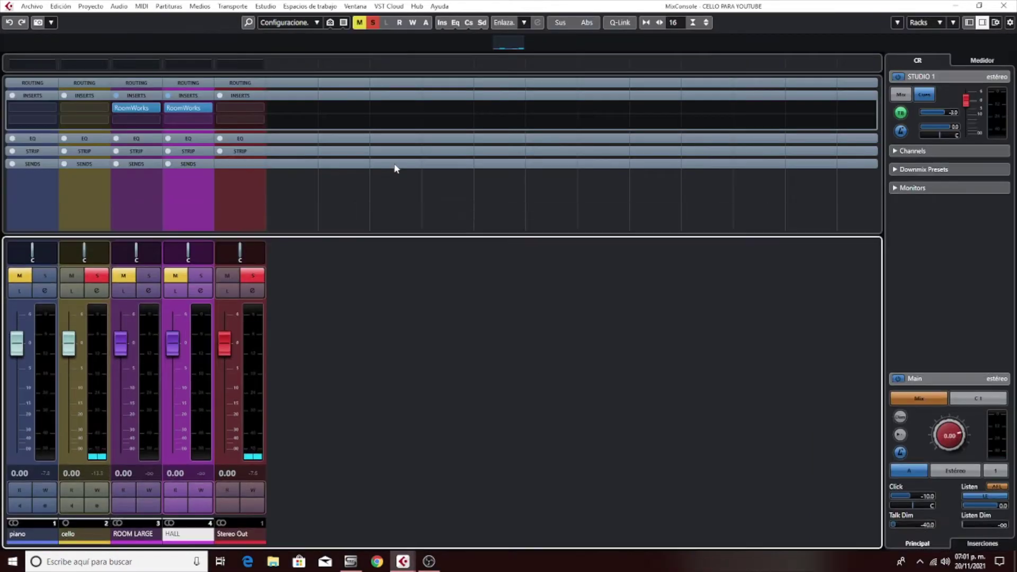
pyautogui.click(92, 275)
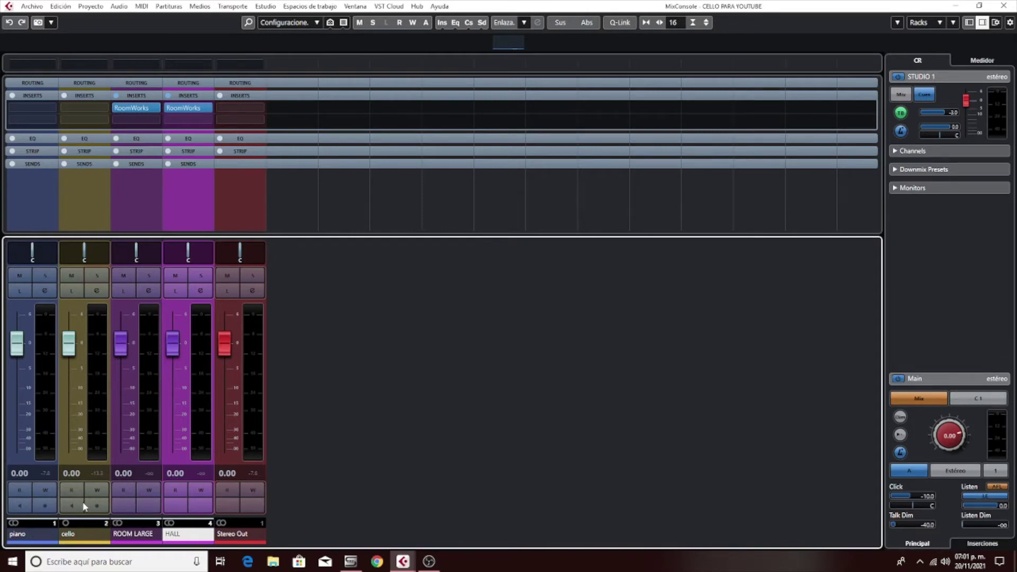
# Play the piano and cello together from about bar 46 in the project and check their levels in the MixConsole.
pyautogui.click(955, 6)
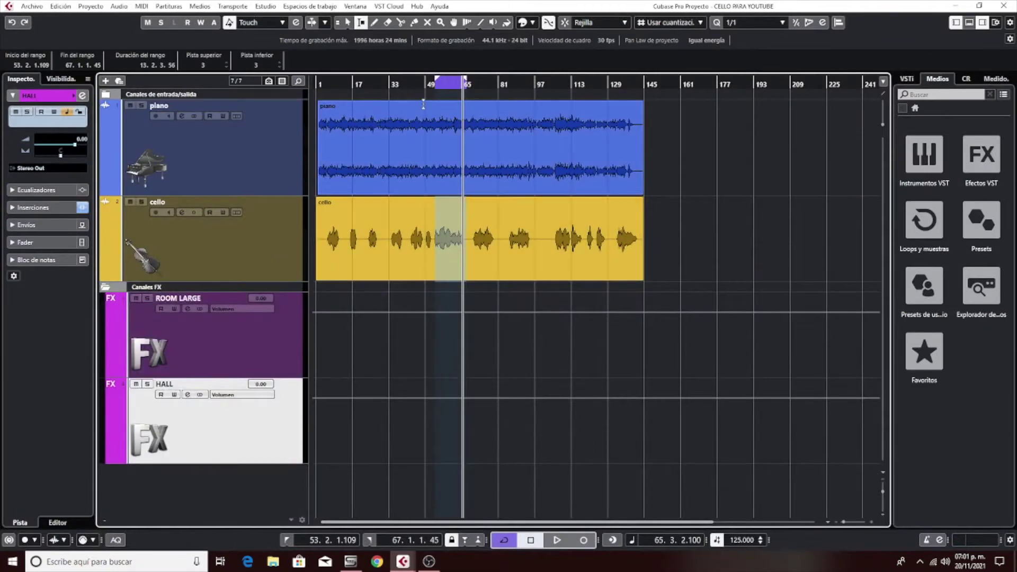
pyautogui.moveTo(425, 83); pyautogui.dragTo(418, 84)
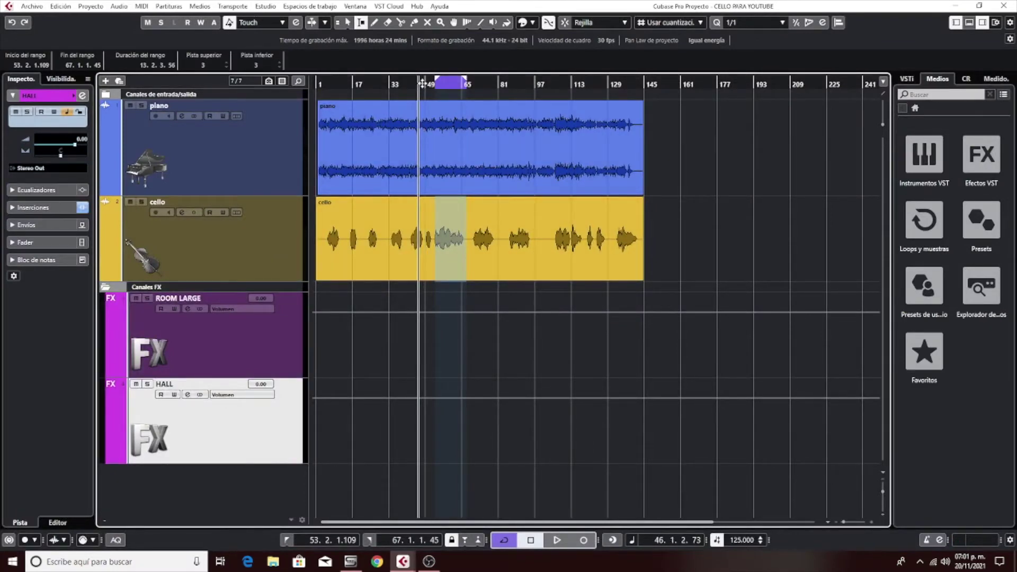
pyautogui.press('space')
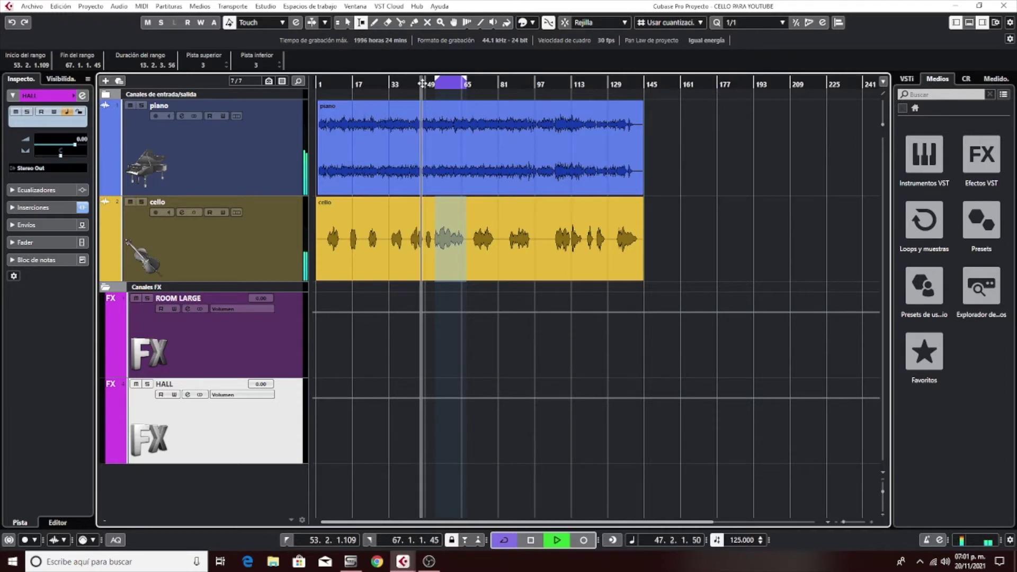
pyautogui.press('F3')
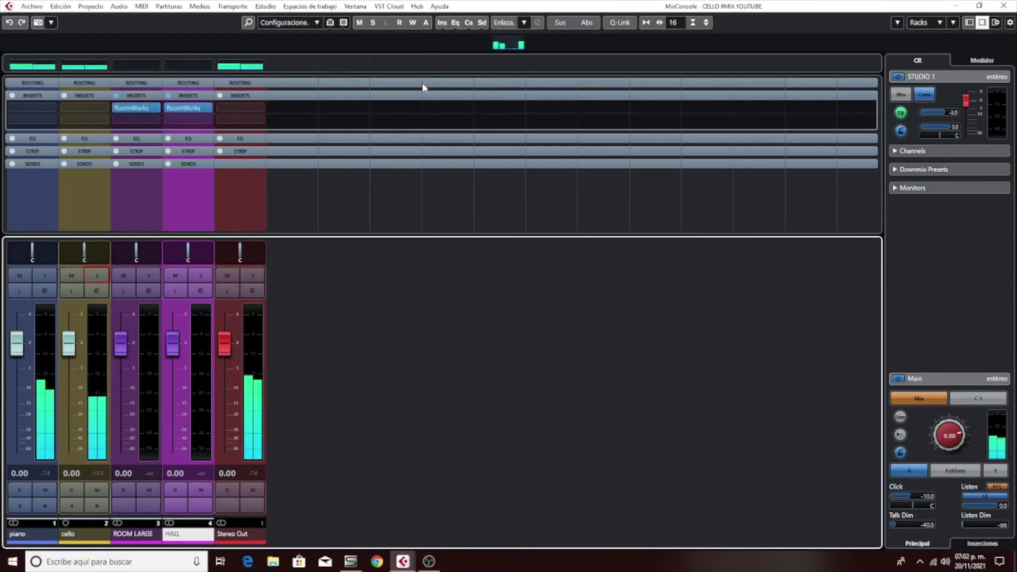
pyautogui.doubleClick(460, 5)
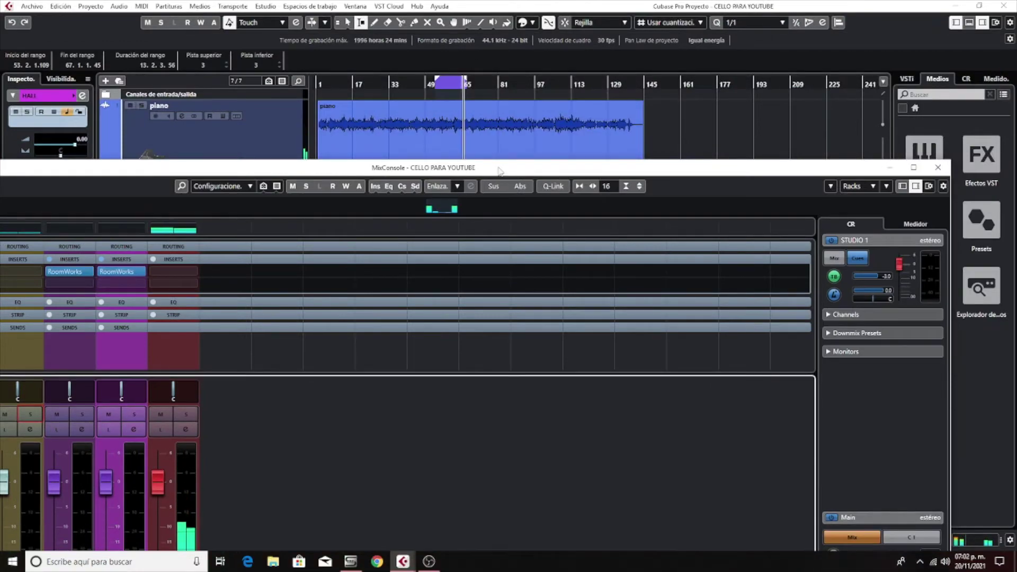
pyautogui.moveTo(498, 169); pyautogui.dragTo(519, 127)
pyautogui.doubleClick(519, 127)
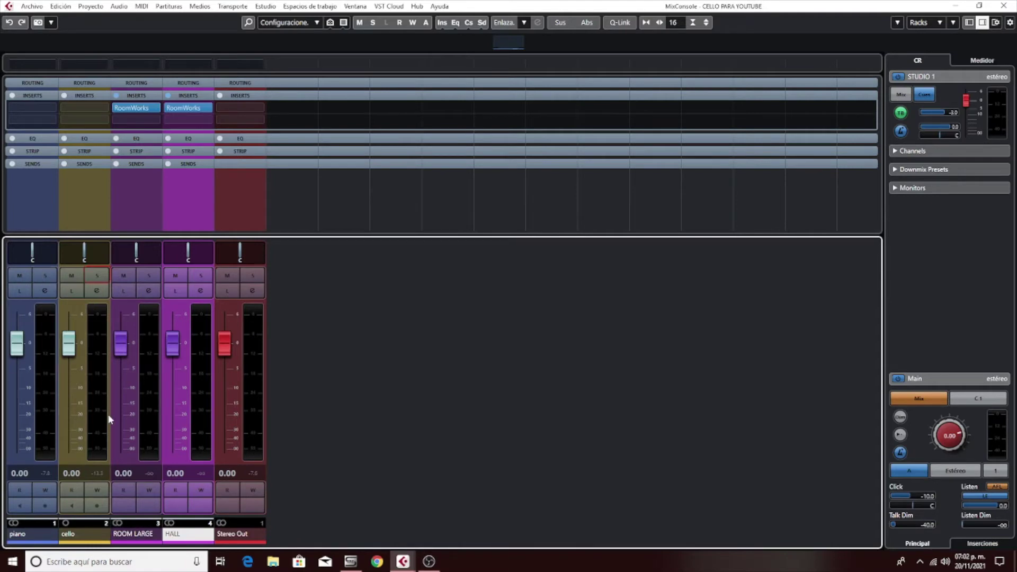
# Collapse the Inserts rack and, in the piano channel's equalizer, enable the low cut at 80 Hz and the high cut.
pyautogui.click(38, 96)
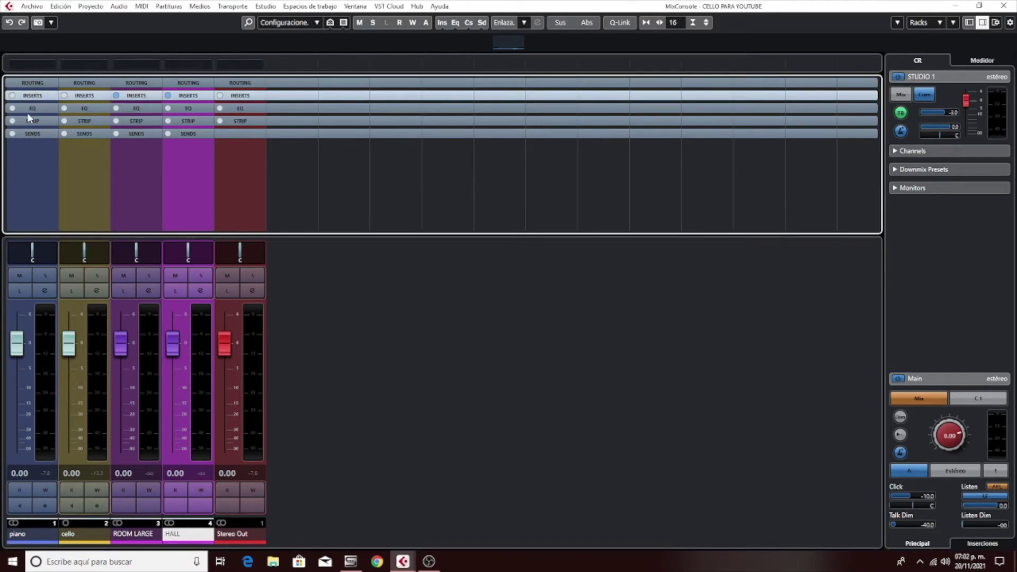
pyautogui.click(38, 290)
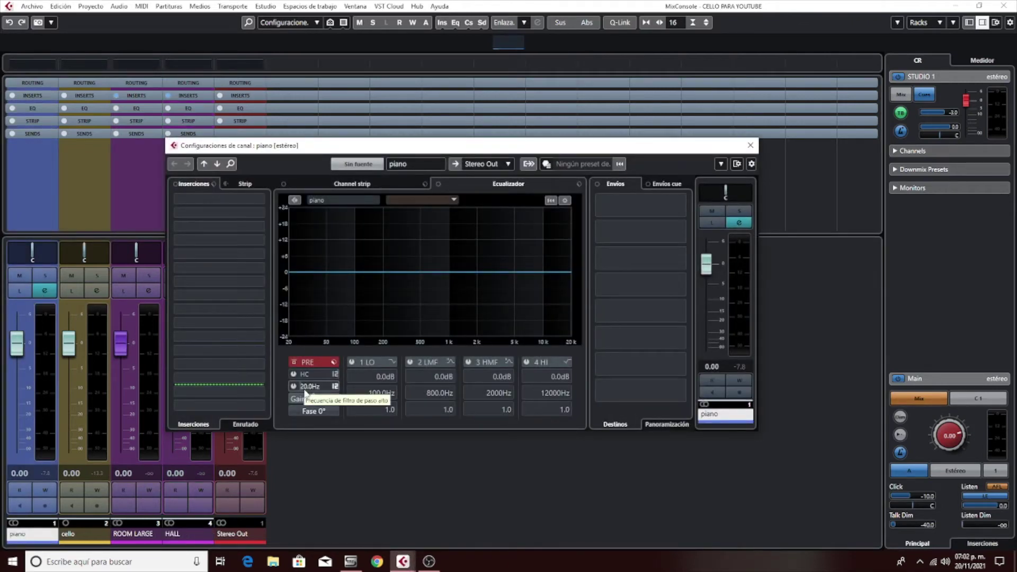
pyautogui.doubleClick(309, 388)
pyautogui.write('8')
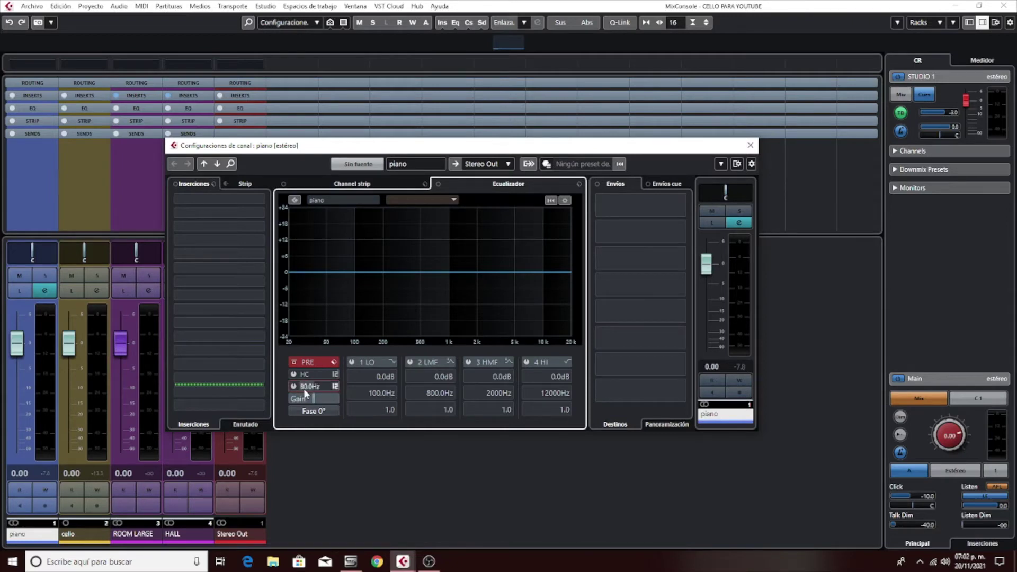
pyautogui.click(293, 387)
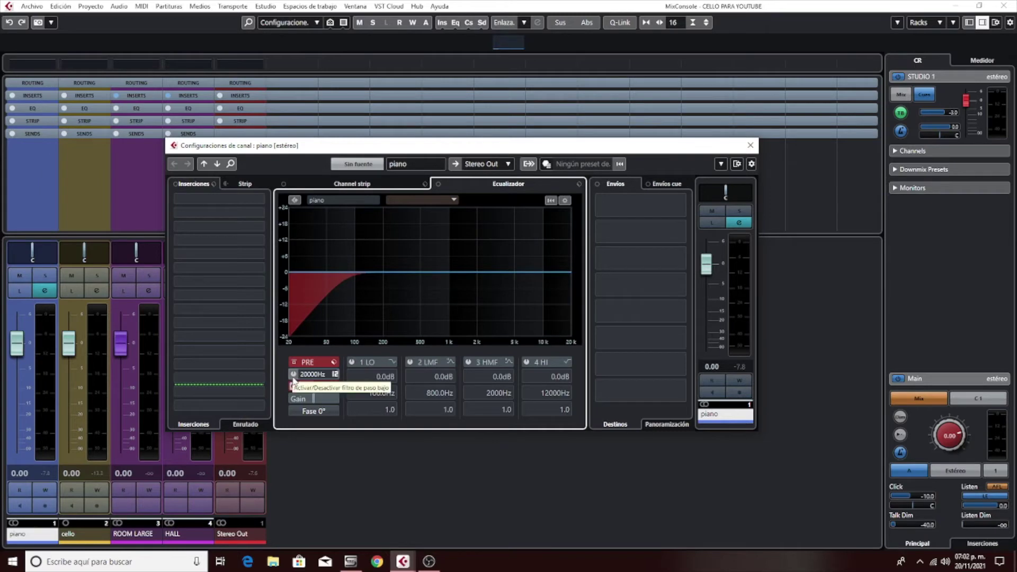
pyautogui.click(293, 377)
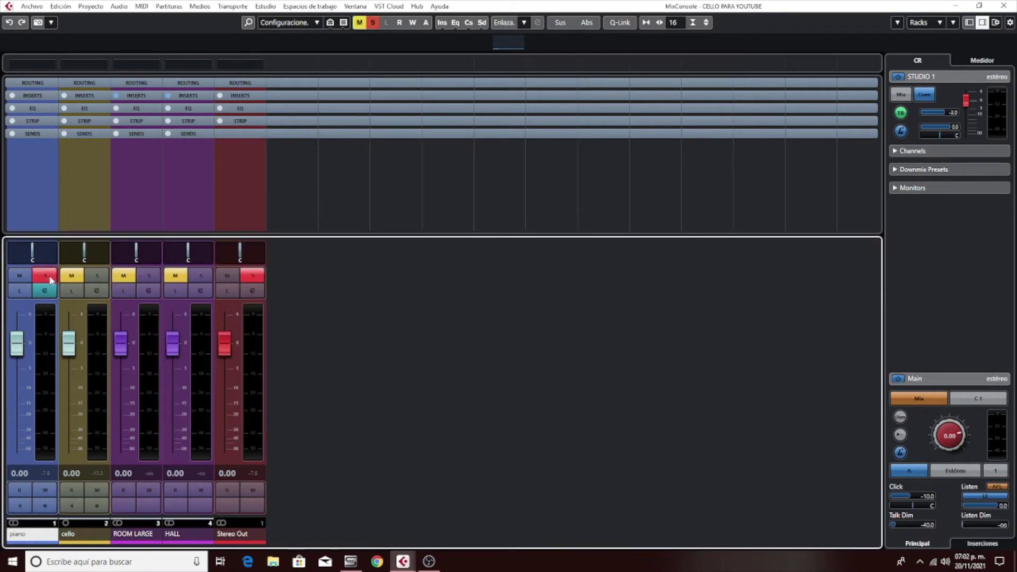
# Lower the piano's high cut frequency by ear while the channel plays soloed, and end the solo.
pyautogui.click(46, 288)
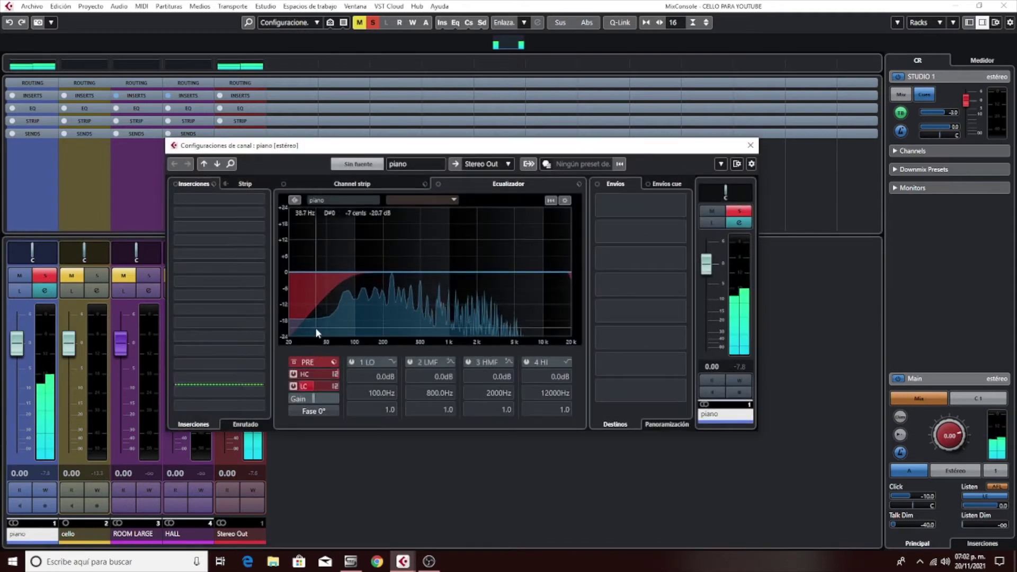
pyautogui.moveTo(324, 374); pyautogui.dragTo(260, 486)
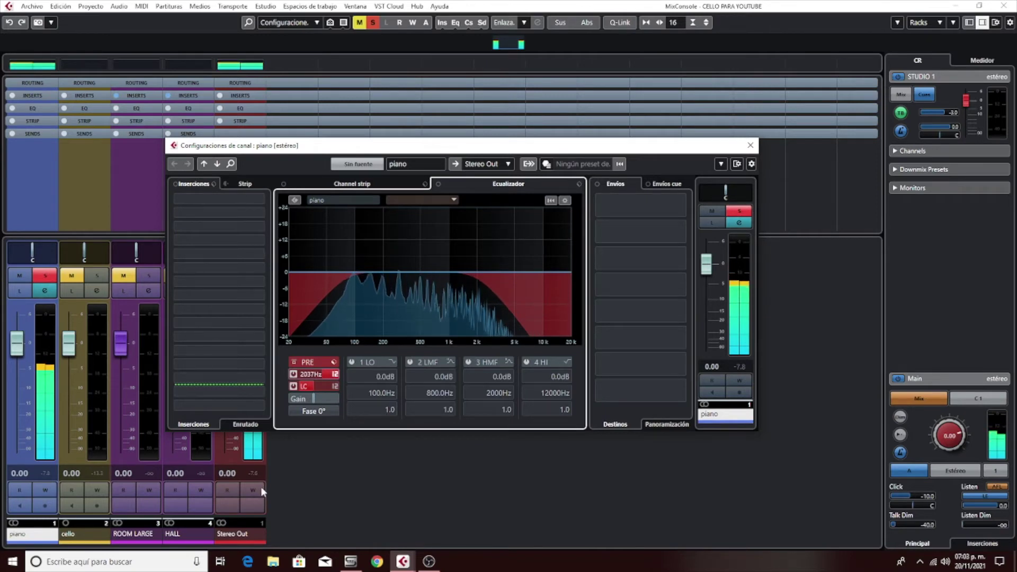
pyautogui.moveTo(260, 486); pyautogui.dragTo(259, 481)
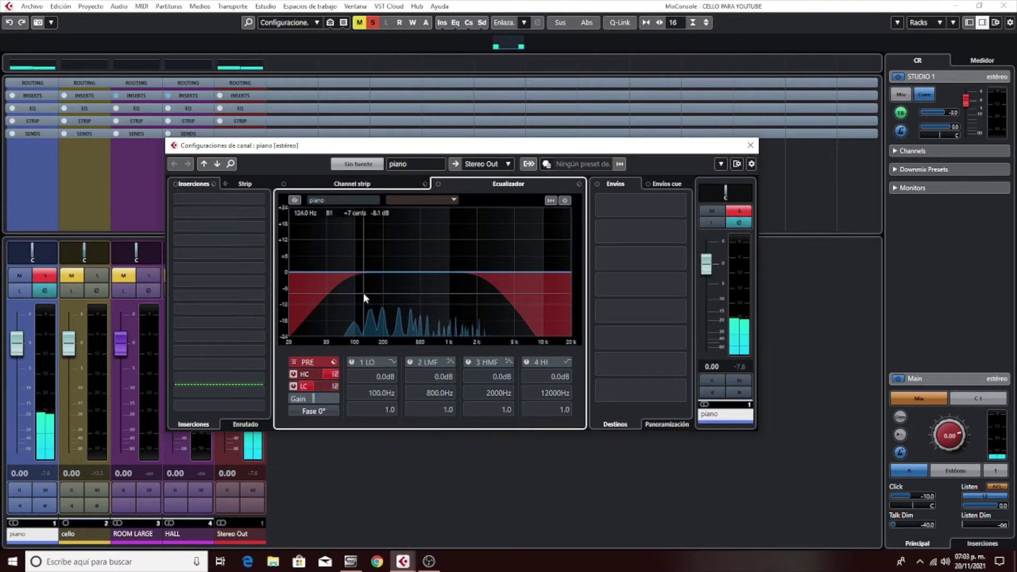
pyautogui.click(47, 276)
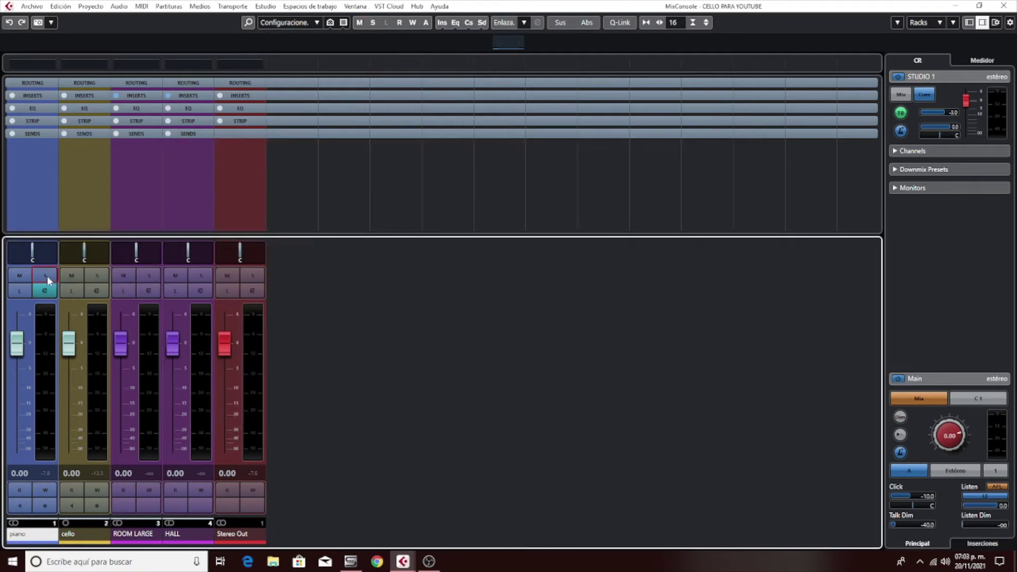
# Play the mix and compare the piano's sound with its EQ pre-filter bypassed and active.
pyautogui.press('space')
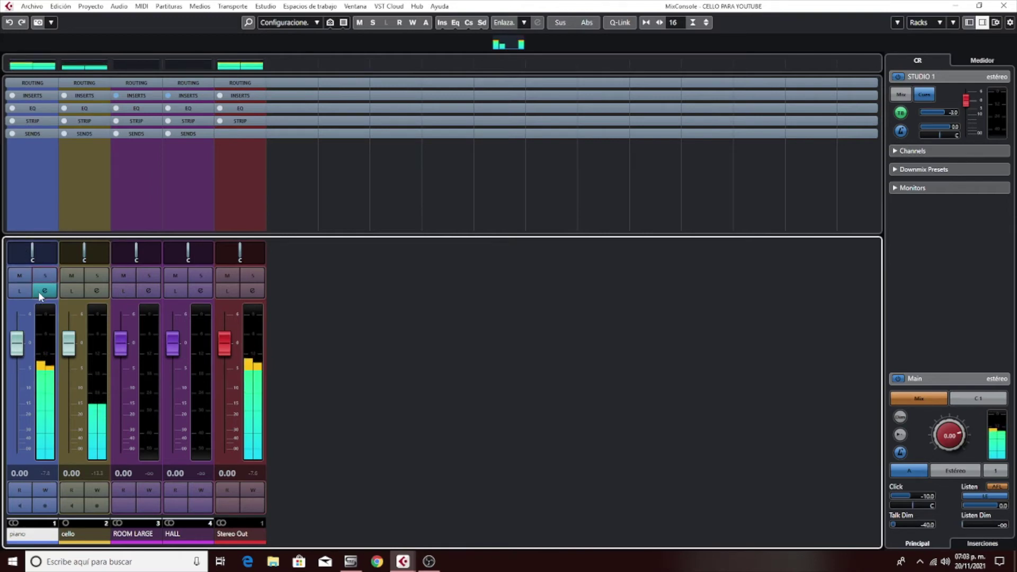
pyautogui.click(38, 291)
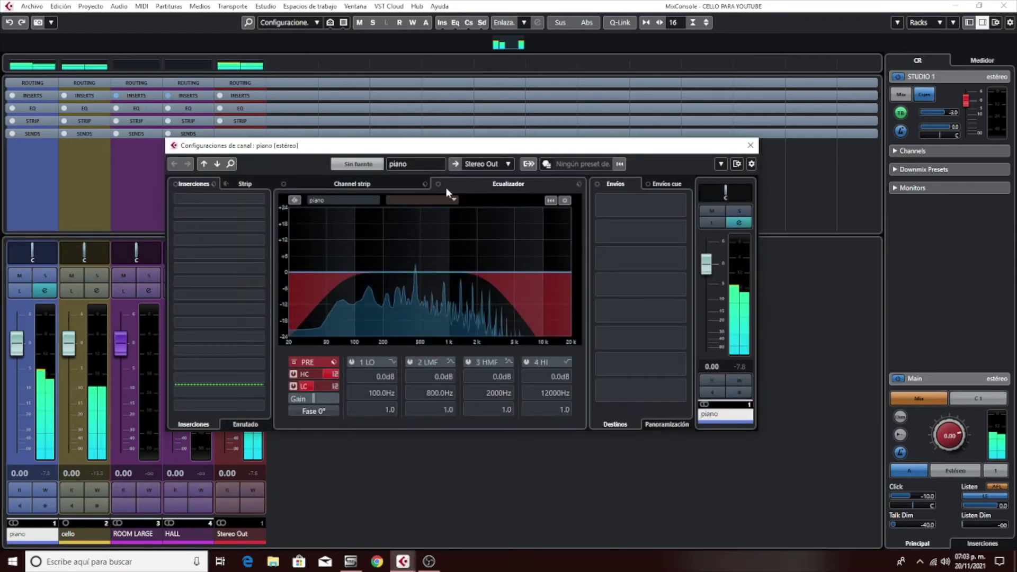
pyautogui.click(293, 363)
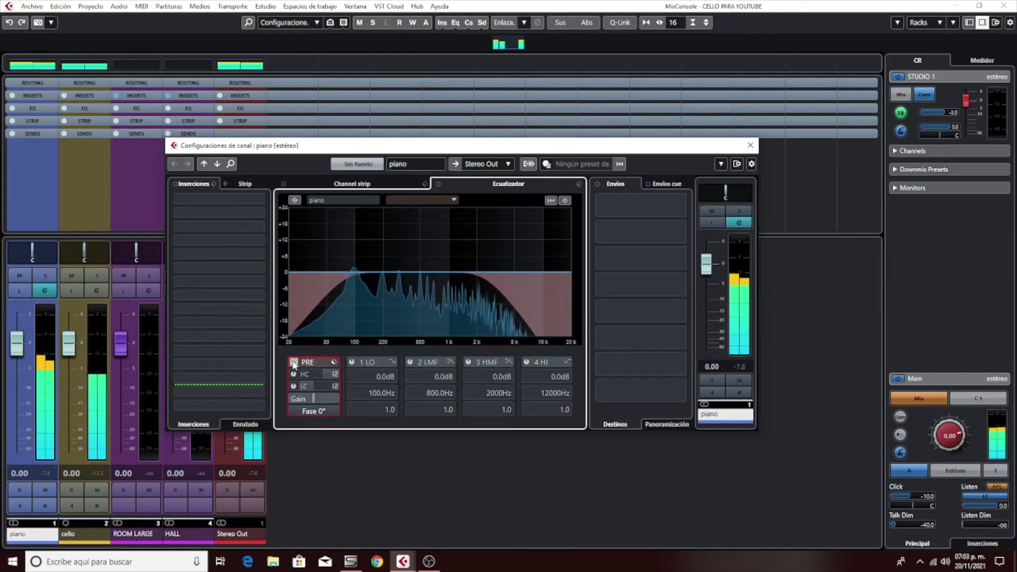
pyautogui.click(294, 362)
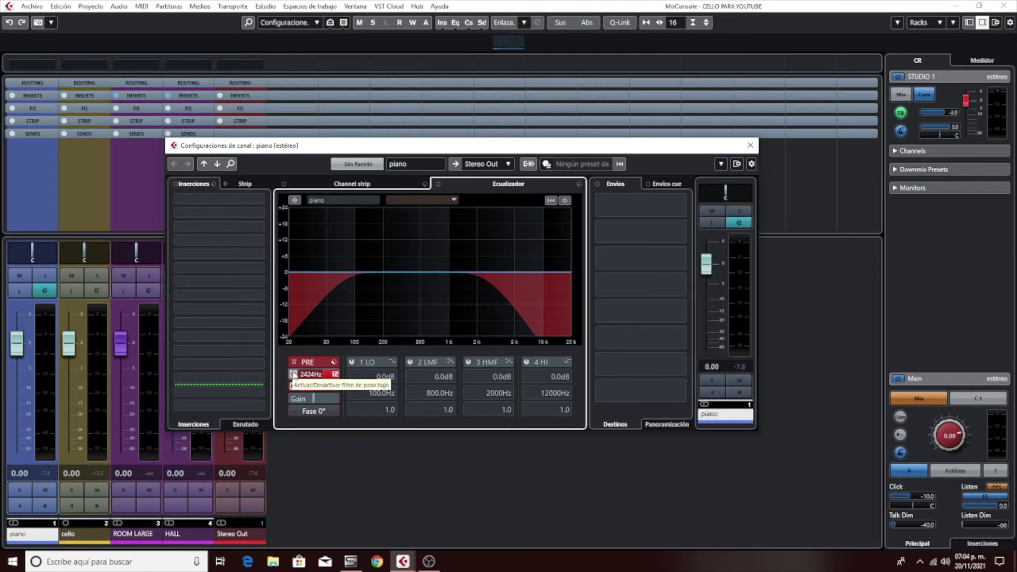
pyautogui.press('space')
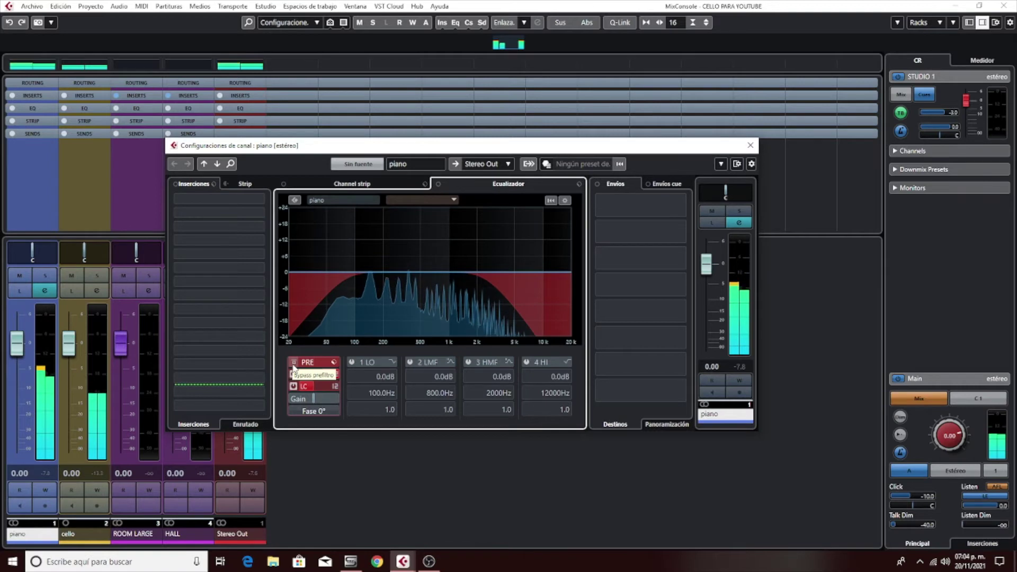
pyautogui.click(294, 364)
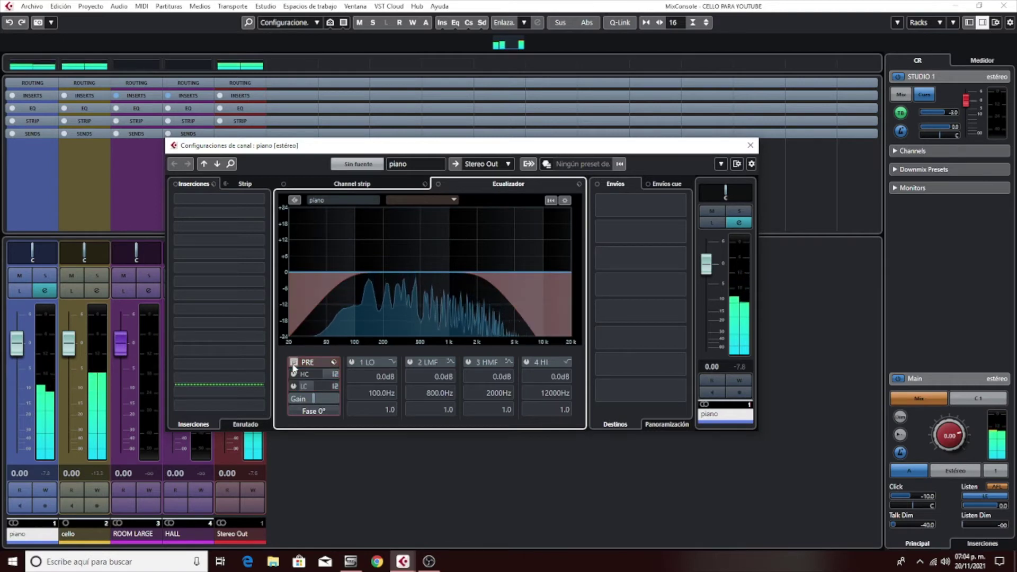
pyautogui.click(294, 364)
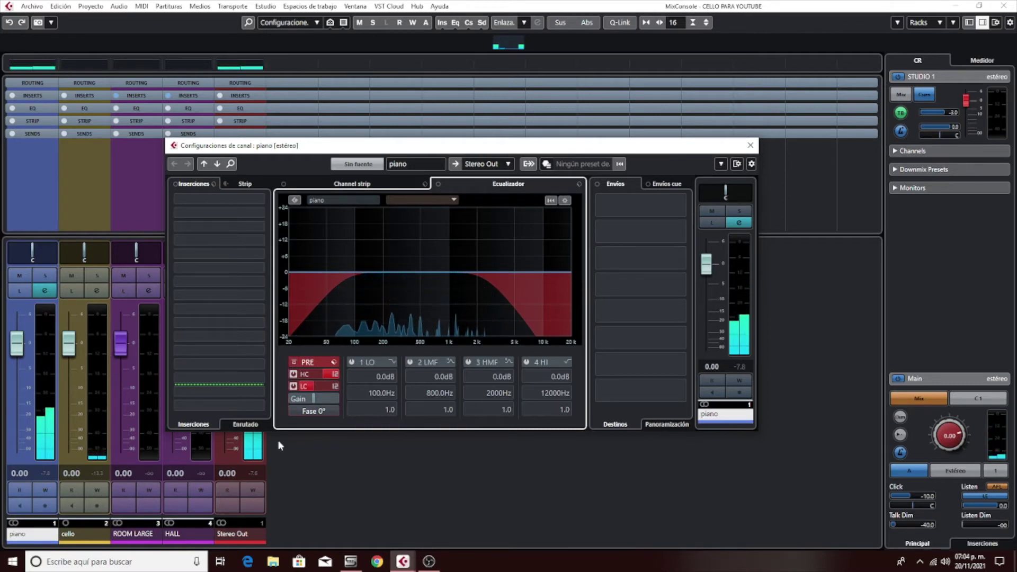
# Insert FabFilter Pro-Q 3 in the cello channel's first insert slot.
pyautogui.click(97, 291)
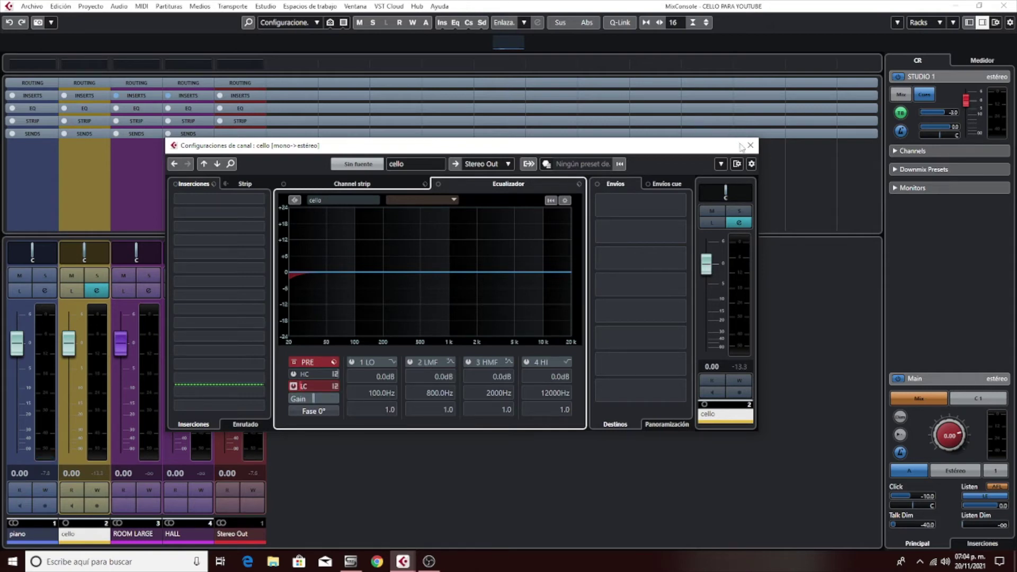
pyautogui.click(750, 145)
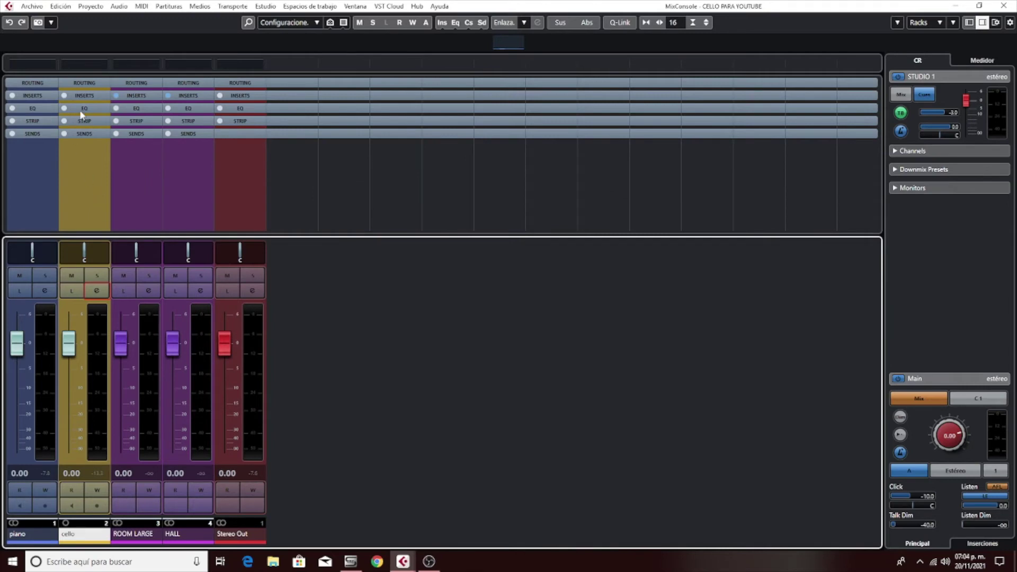
pyautogui.click(88, 98)
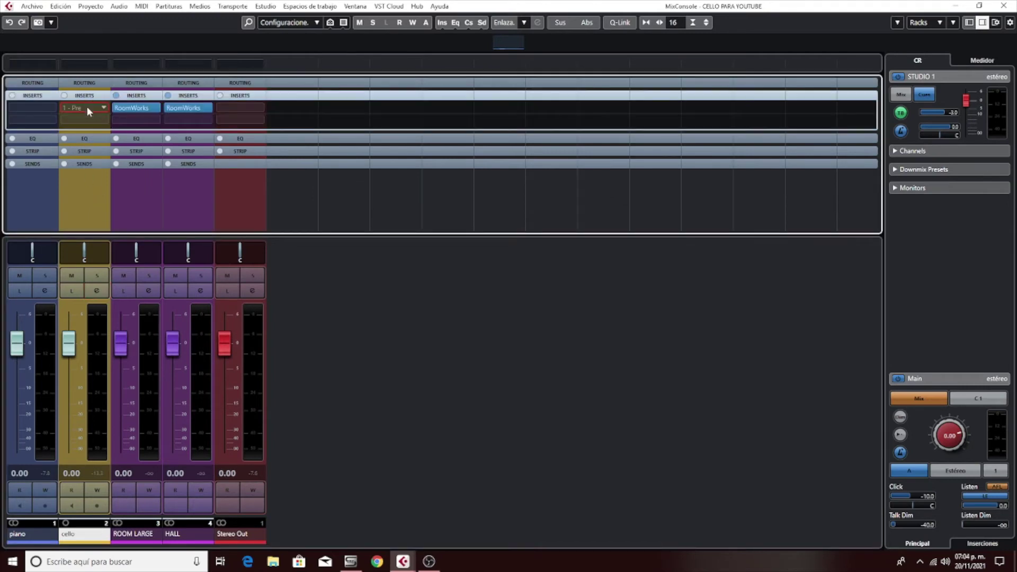
pyautogui.click(87, 108)
pyautogui.write('FAB')
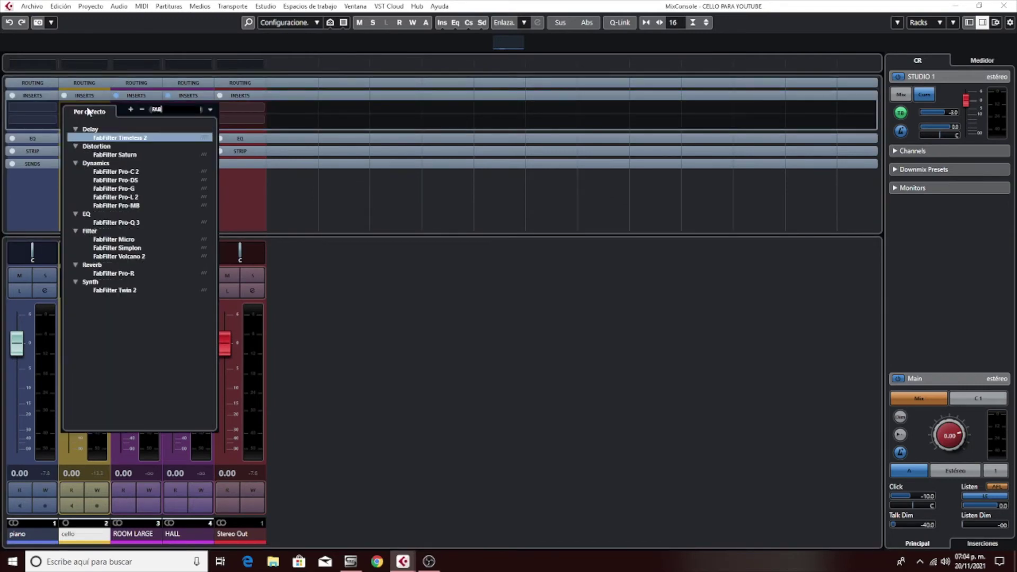
pyautogui.click(114, 223)
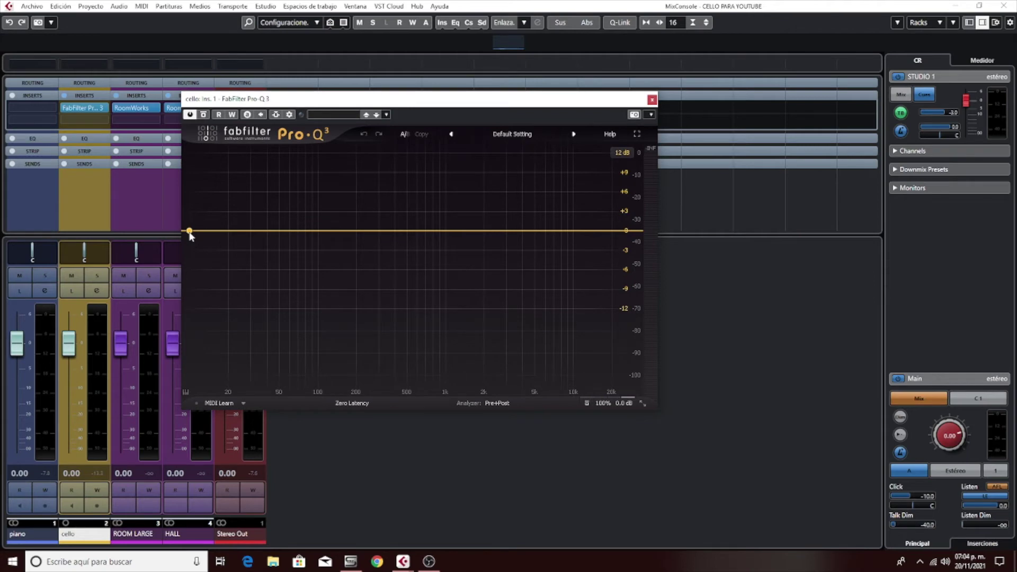
# Add a low cut in the cello's Pro-Q 3 and raise it to about 50 Hz, listening to the band with the cello soloed.
pyautogui.click(189, 232)
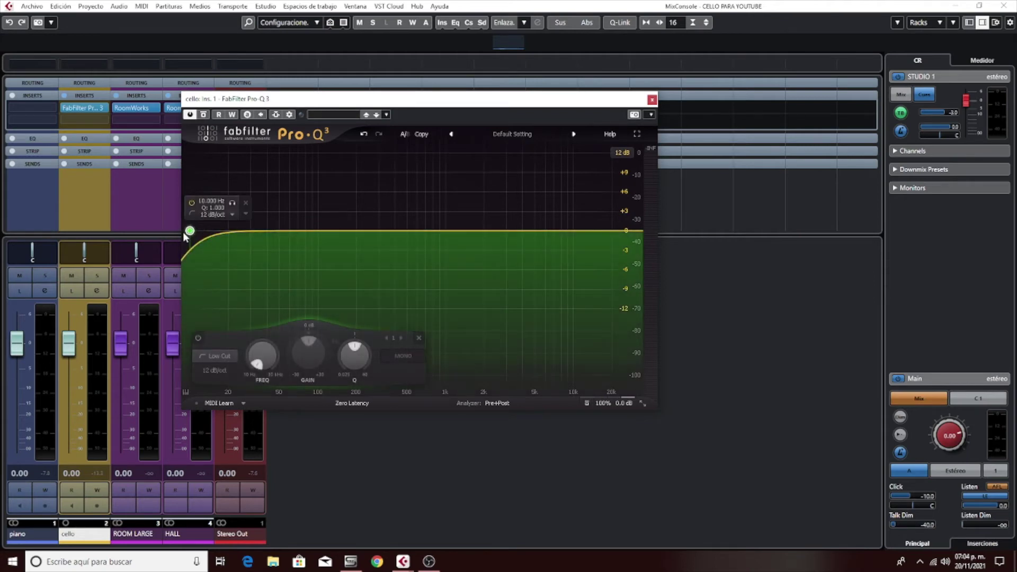
pyautogui.click(232, 204)
pyautogui.press('s')
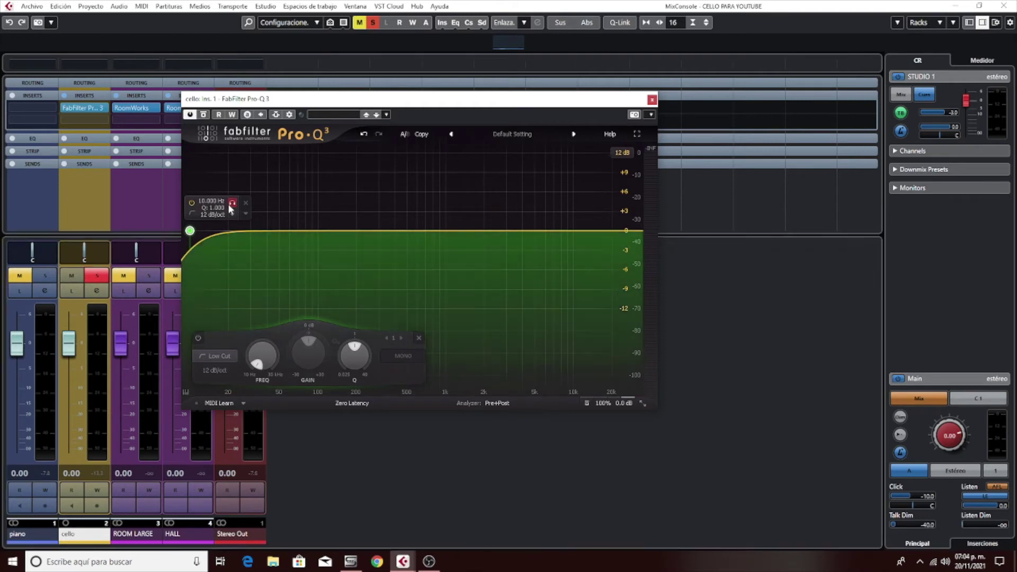
pyautogui.click(231, 206)
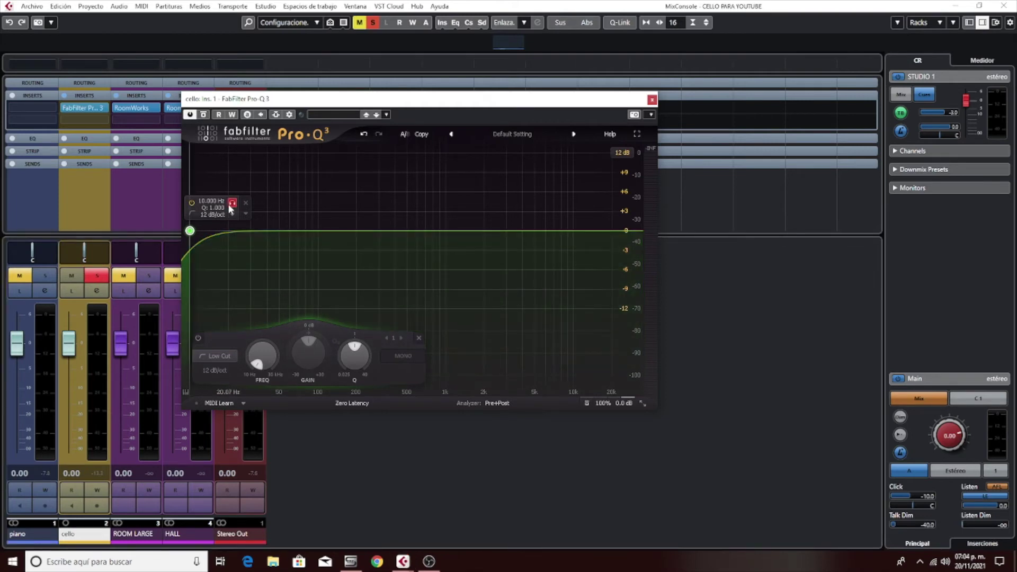
pyautogui.moveTo(231, 208); pyautogui.dragTo(320, 209)
# Set the cello low cut's slope to 24 dB/oct, audition it and end the solo.
pyautogui.click(219, 370)
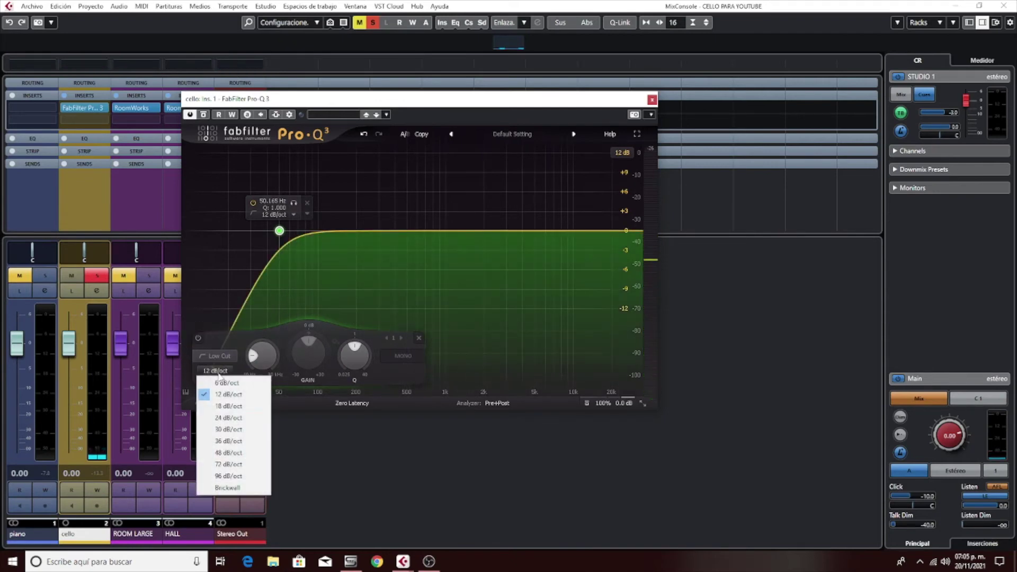
pyautogui.click(229, 416)
pyautogui.press('space')
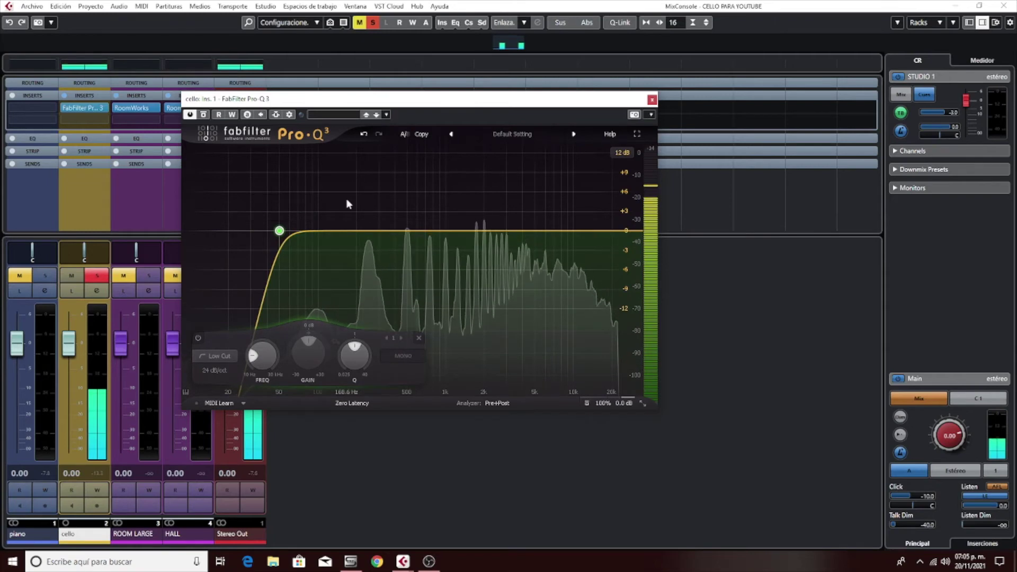
pyautogui.moveTo(293, 202); pyautogui.dragTo(293, 202)
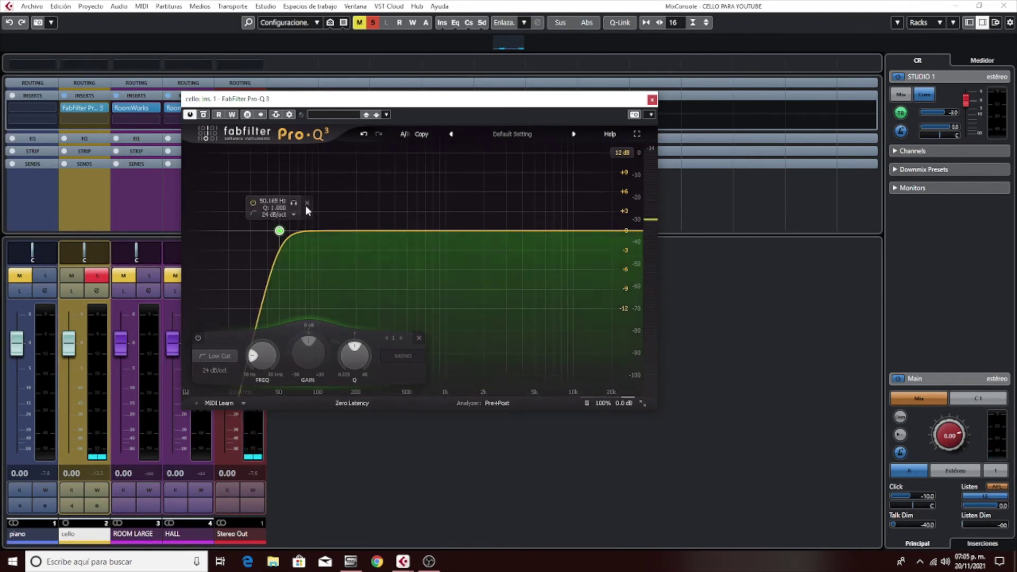
pyautogui.click(653, 100)
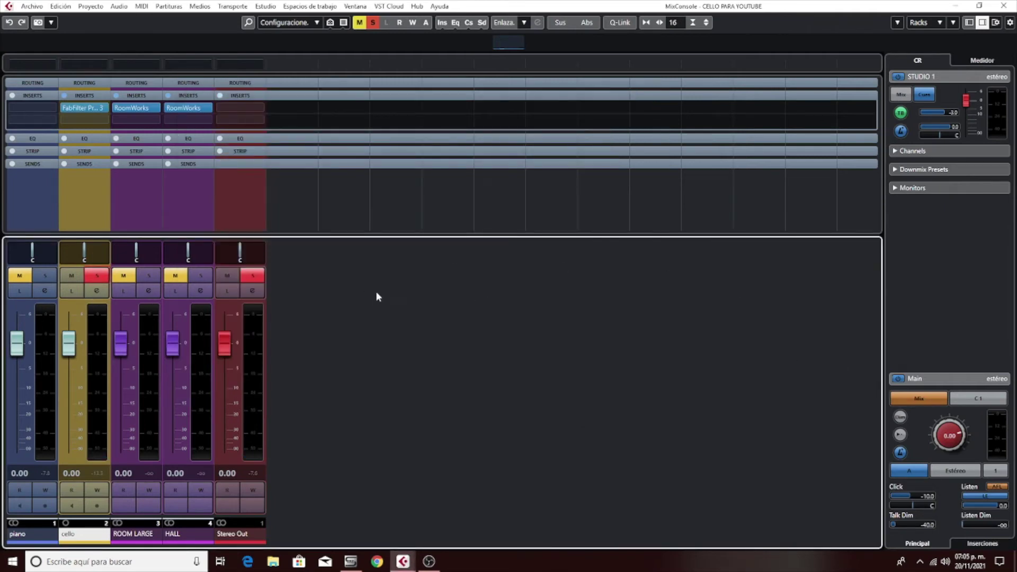
pyautogui.click(260, 277)
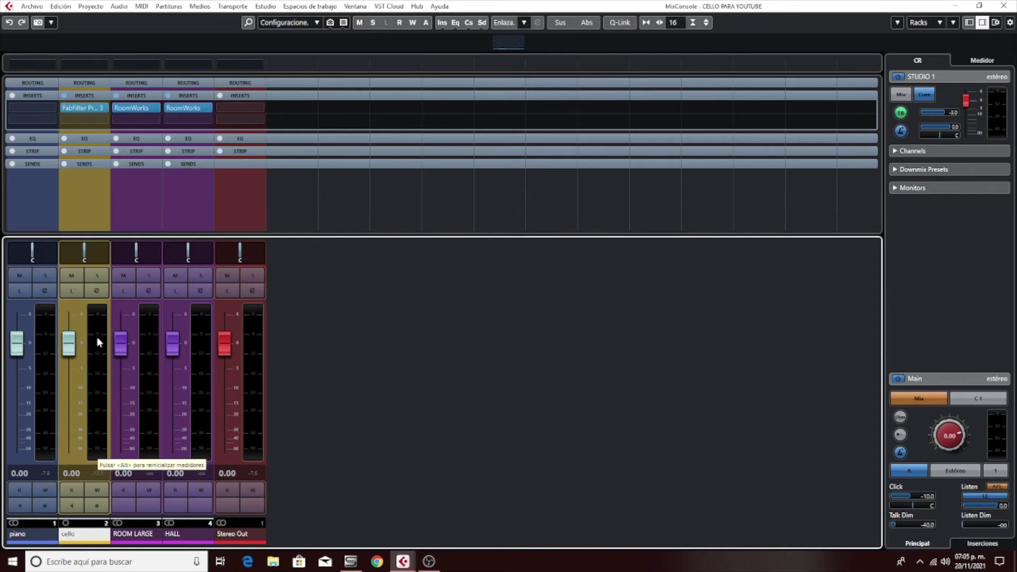
# Disable the cello channel's built-in low cut and add a high cut at about 11.7 kHz in its Pro-Q 3 during playback.
pyautogui.click(96, 288)
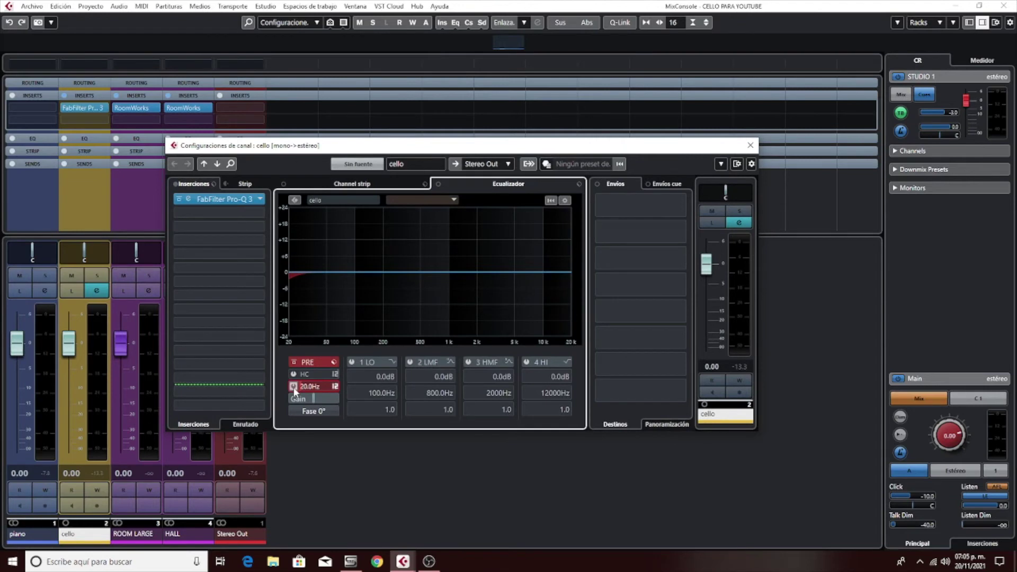
pyautogui.click(217, 199)
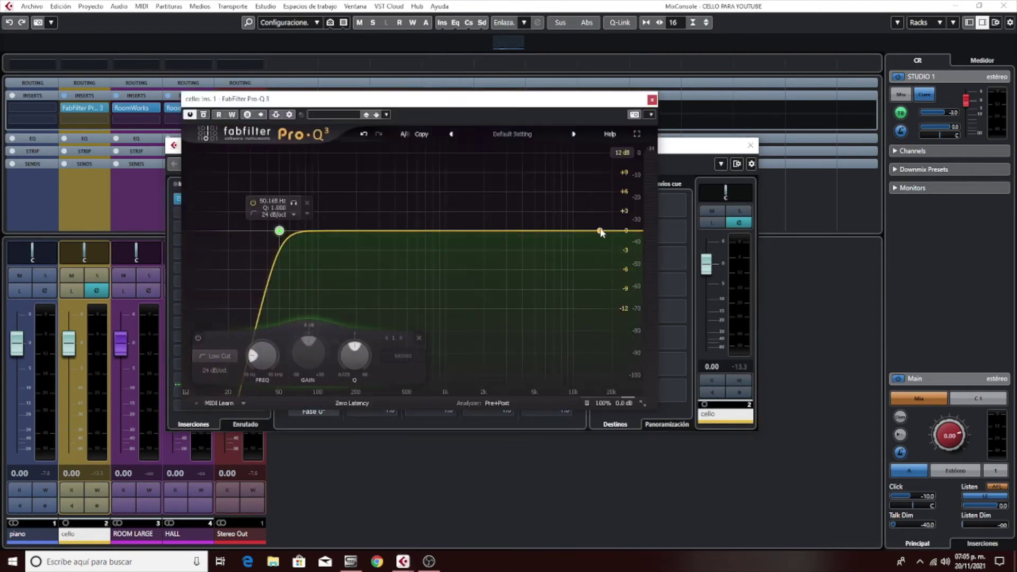
pyautogui.click(612, 231)
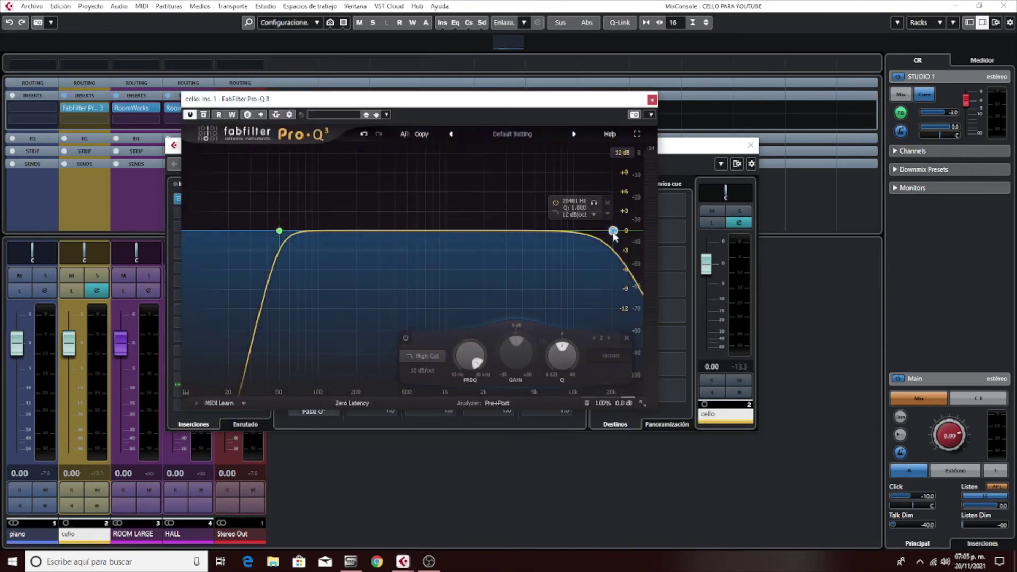
pyautogui.press('space')
pyautogui.moveTo(613, 231); pyautogui.dragTo(581, 229)
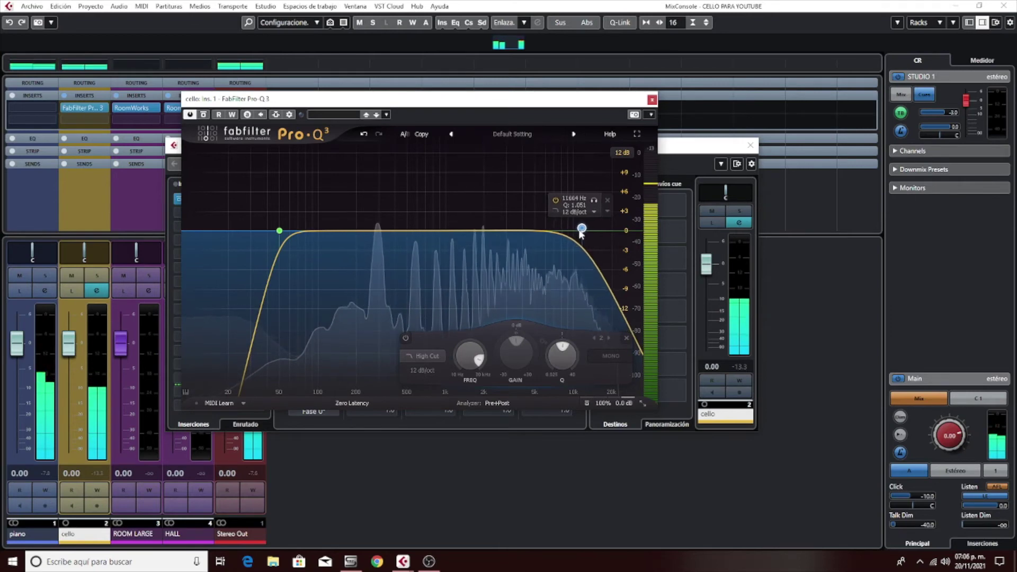
pyautogui.click(652, 99)
# Insert Virtual Tape Machines in the cello's second insert slot, below Pro-Q 3.
pyautogui.click(236, 214)
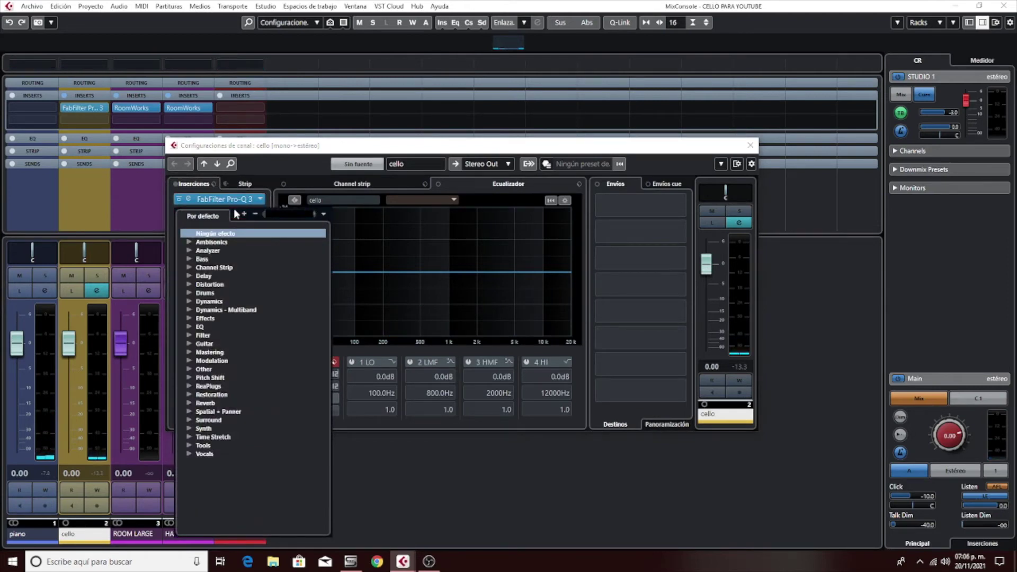
pyautogui.write('TAP')
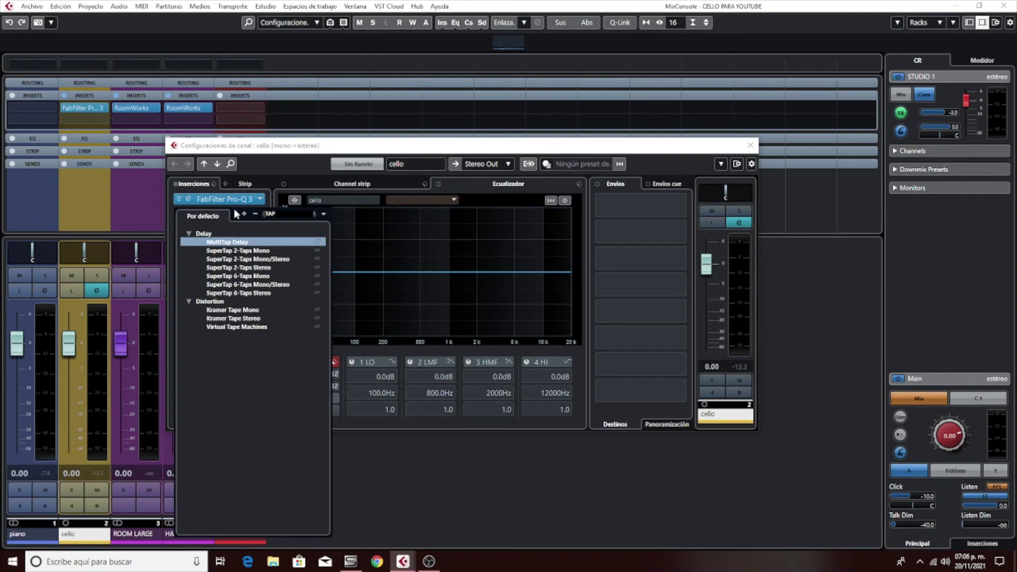
pyautogui.click(246, 327)
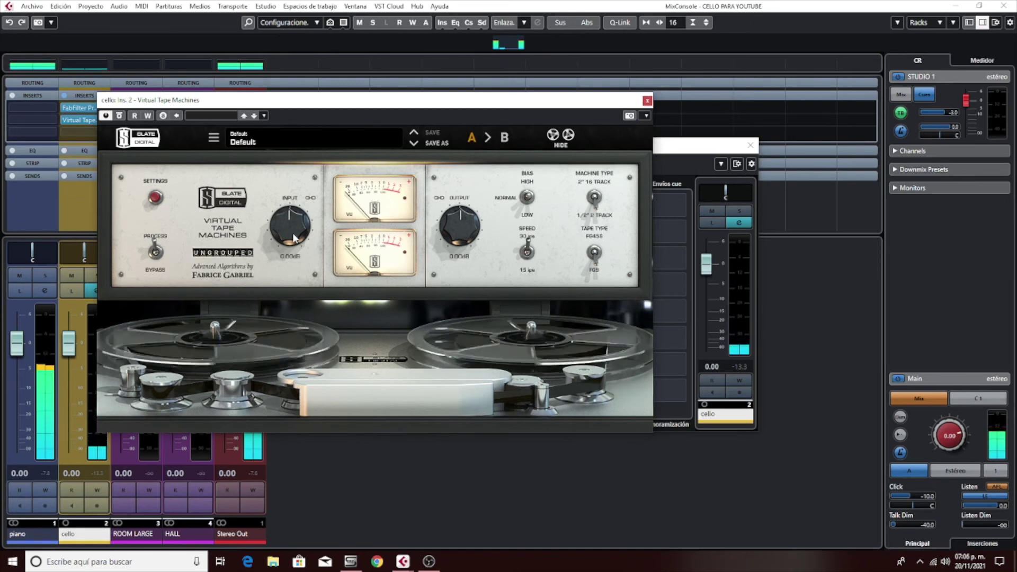
# Raise the cello tape machine's input to about +7.70 dB, audition it, and collapse the Inserts rack.
pyautogui.press('space')
pyautogui.moveTo(294, 237); pyautogui.dragTo(297, 218)
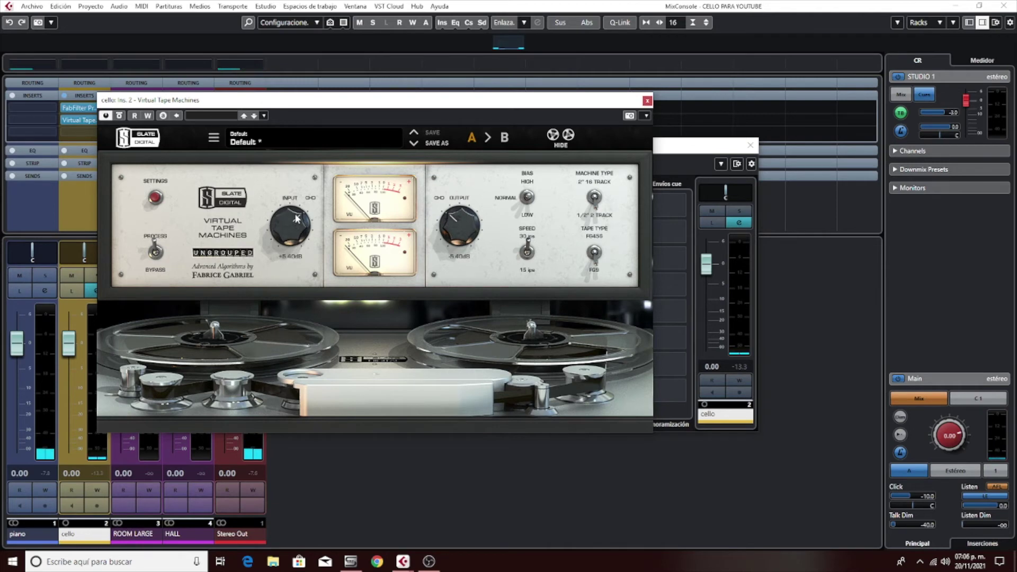
pyautogui.moveTo(298, 214); pyautogui.dragTo(300, 212)
pyautogui.press('space')
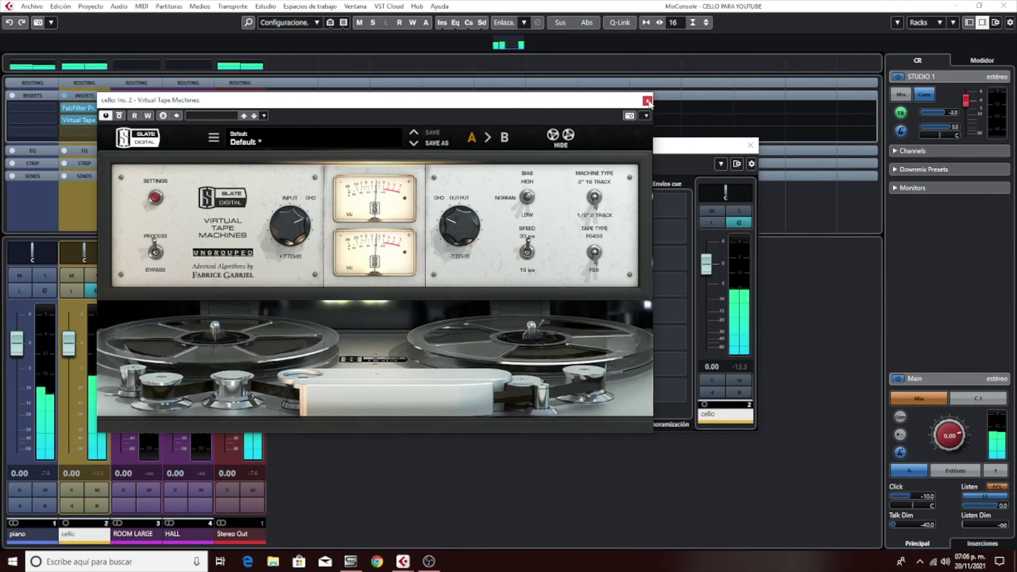
pyautogui.click(648, 100)
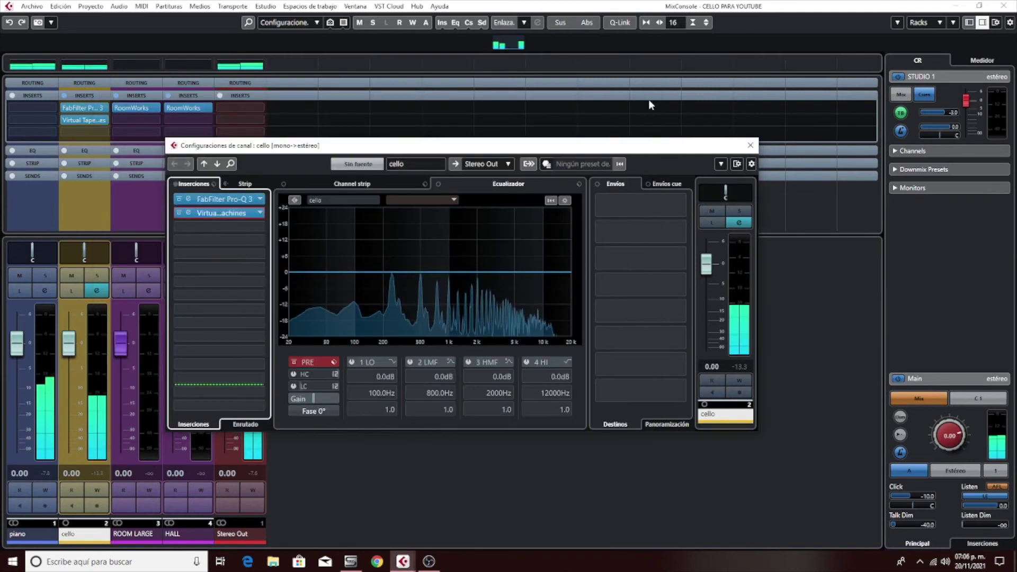
pyautogui.click(755, 148)
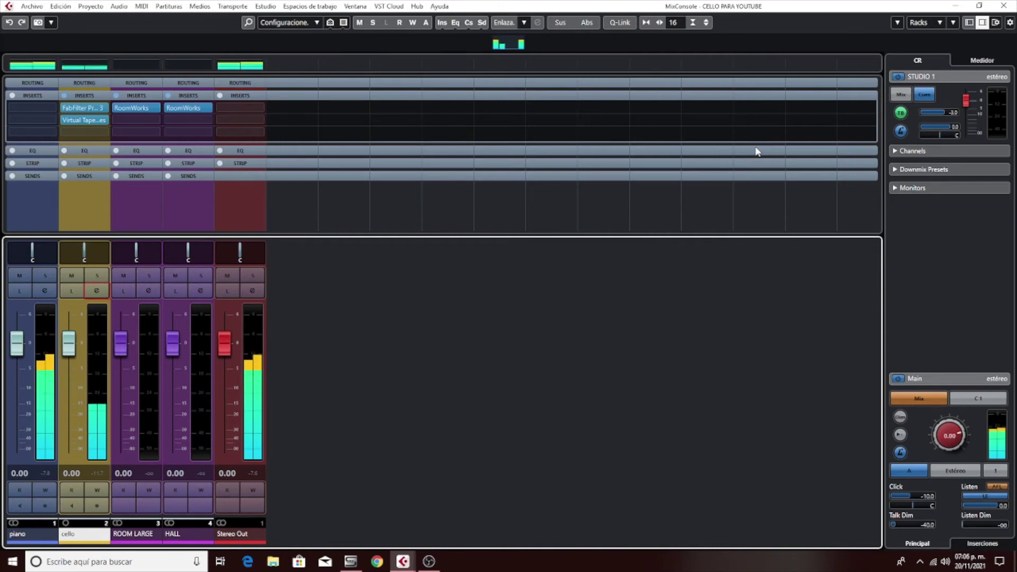
pyautogui.click(88, 100)
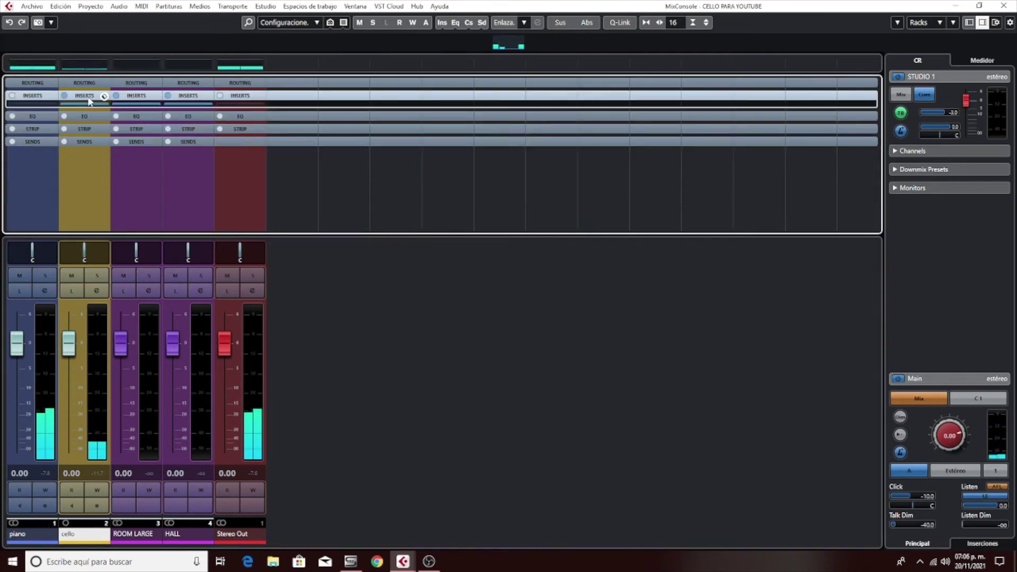
# Try panning the cello to about L45 and over to about R41 while the mix plays.
pyautogui.click(85, 256)
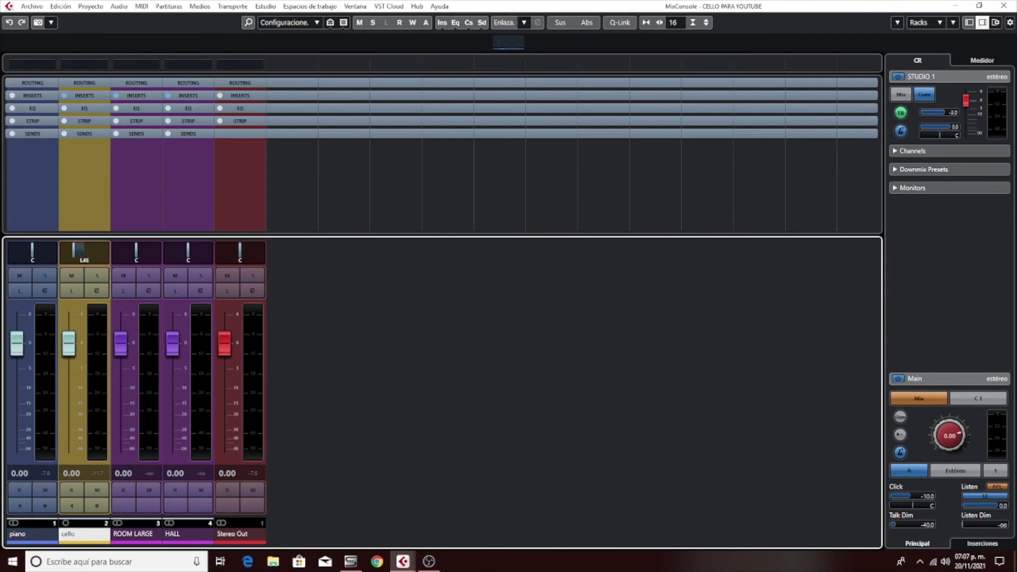
pyautogui.press('space')
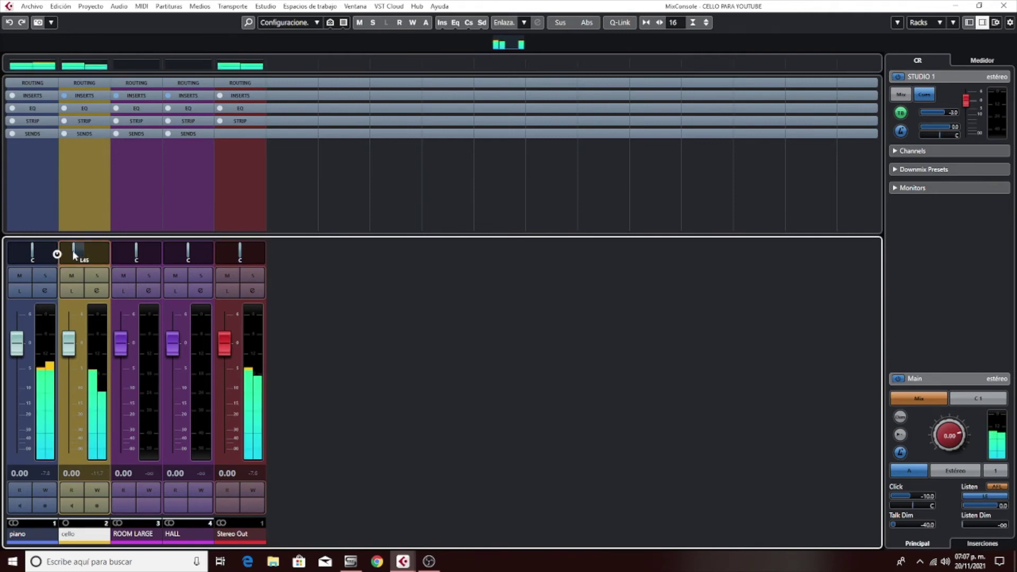
pyautogui.moveTo(75, 255); pyautogui.dragTo(96, 256)
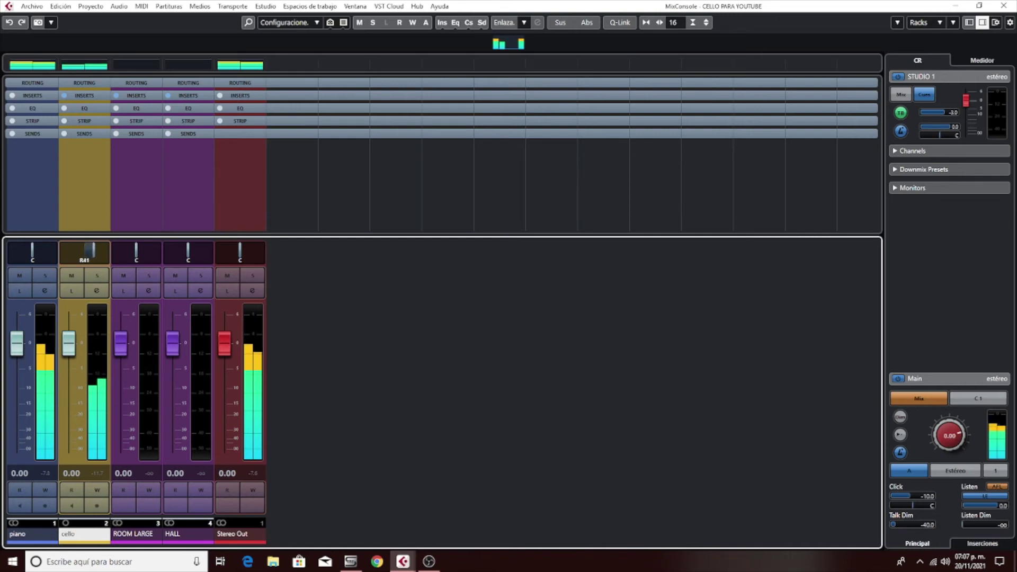
# Pan the cello to R45 and add sends from it to the ROOM LARGE and HALL reverb buses.
pyautogui.moveTo(95, 256); pyautogui.dragTo(91, 256)
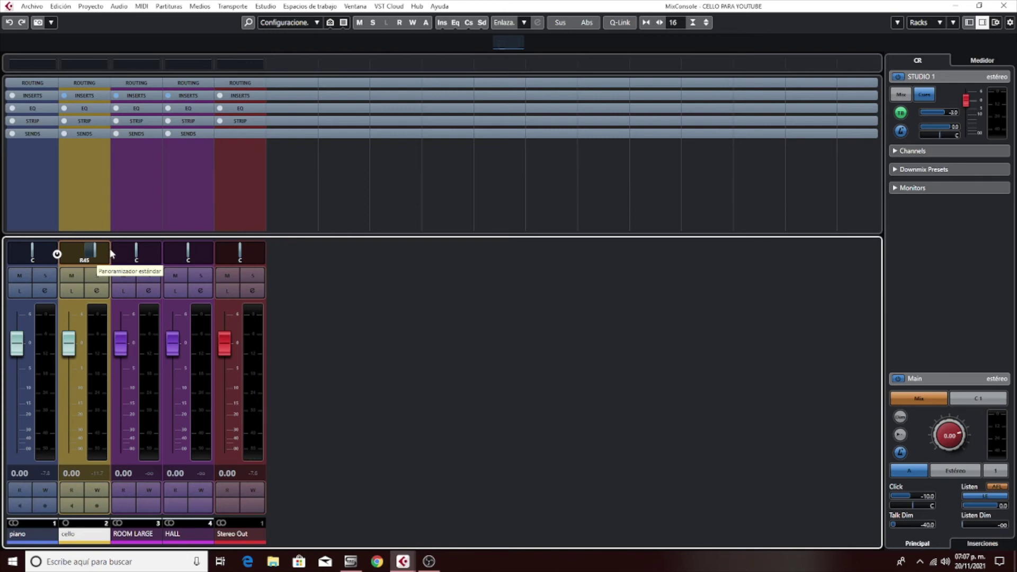
pyautogui.click(81, 135)
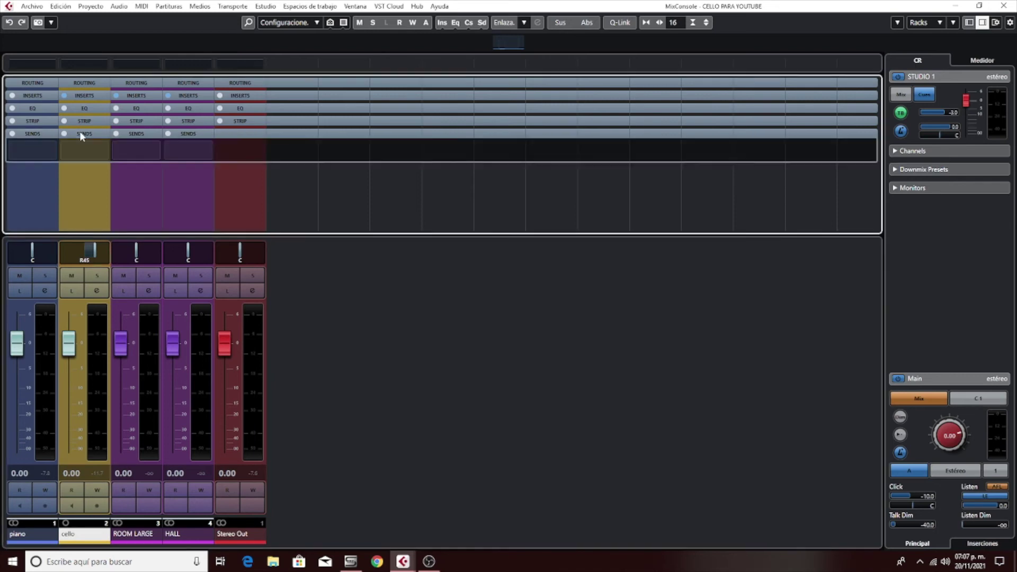
pyautogui.click(81, 154)
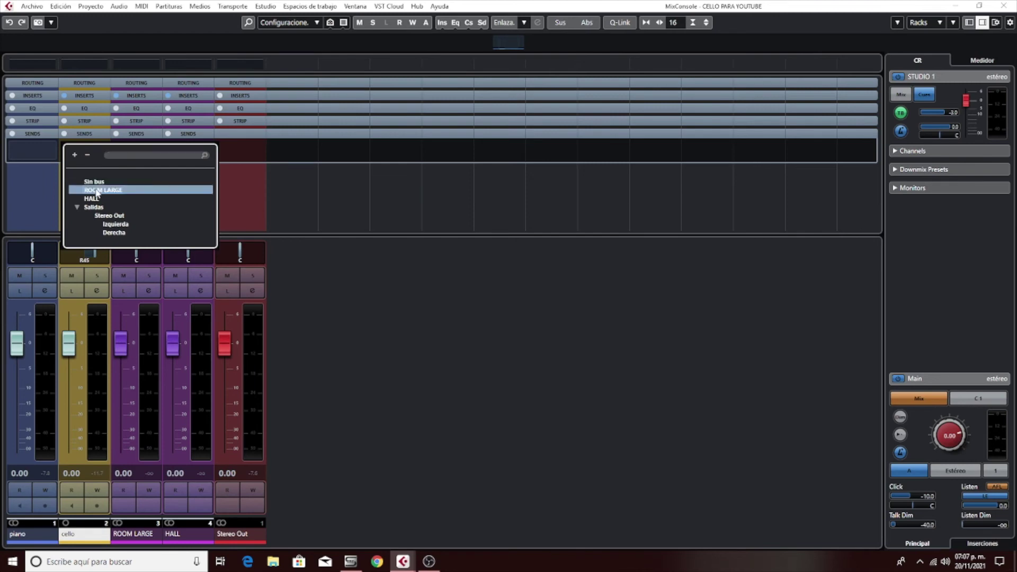
pyautogui.click(97, 191)
pyautogui.click(89, 169)
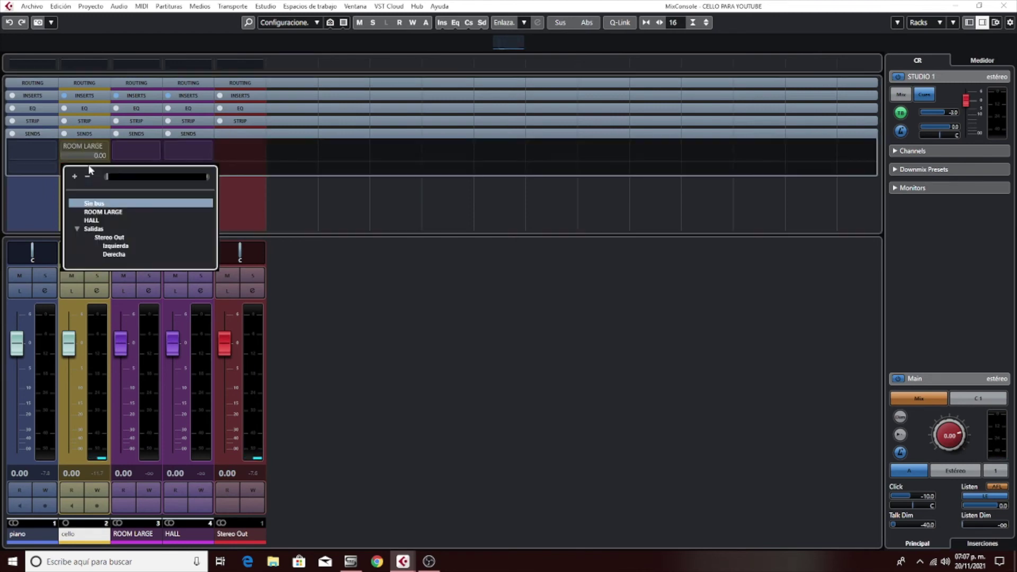
pyautogui.click(95, 220)
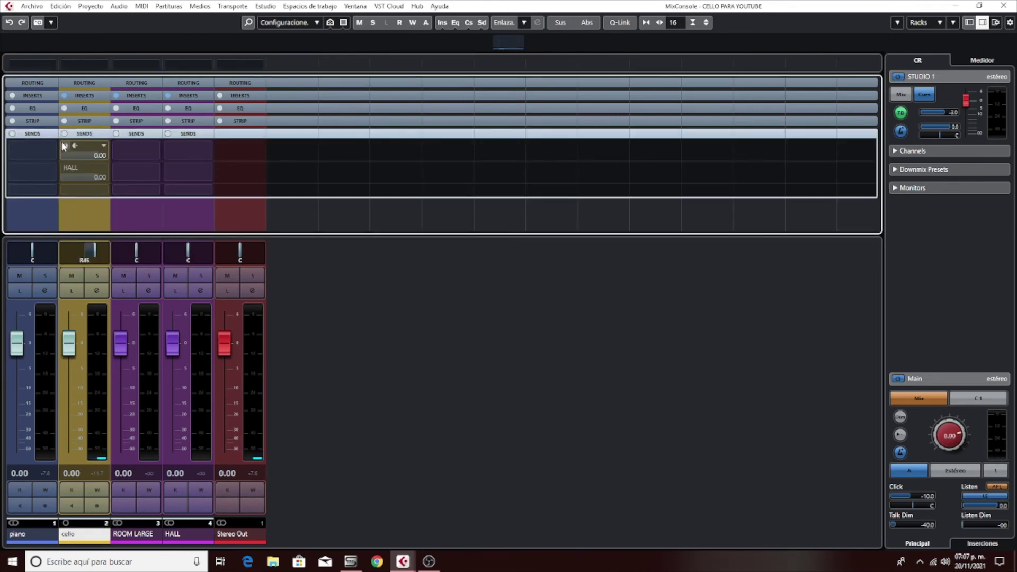
# Lower the cello's ROOM LARGE and HALL sends to -∞ and activate both sends.
pyautogui.moveTo(76, 160); pyautogui.dragTo(65, 149)
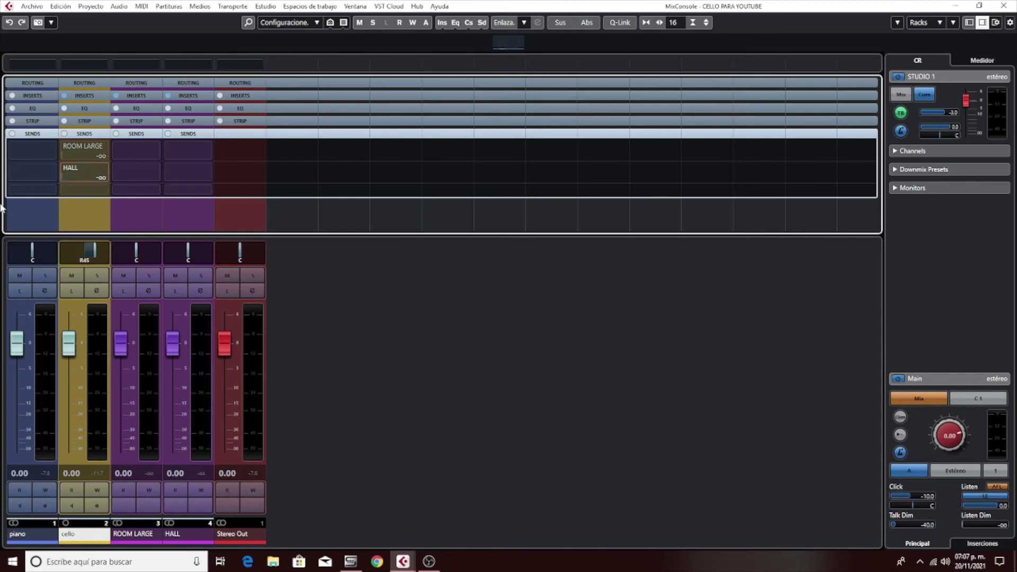
pyautogui.click(65, 146)
pyautogui.click(65, 168)
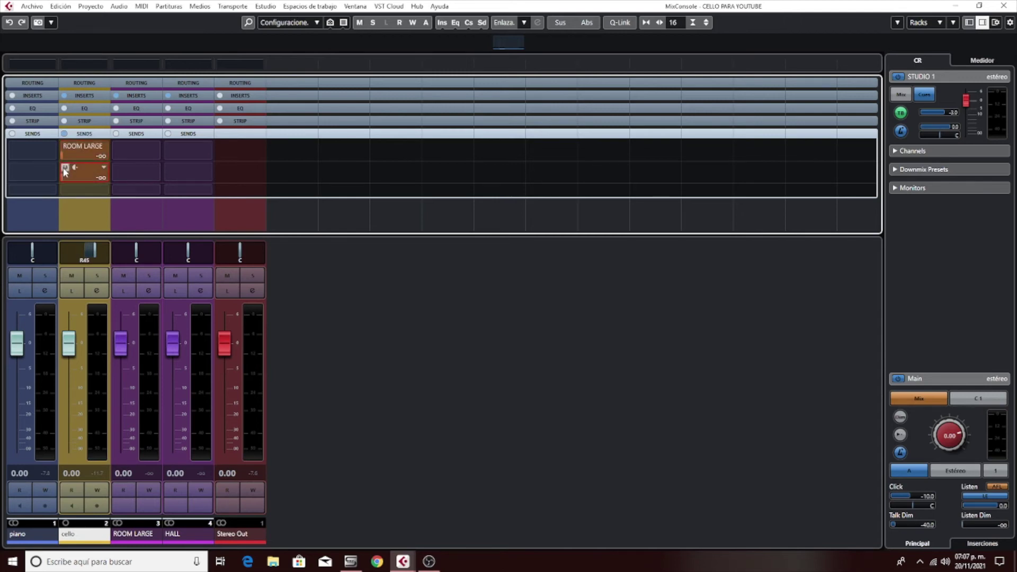
# Solo the cello and raise its ROOM LARGE send to about -10.1 and HALL send to about -5.15 during playback.
pyautogui.click(95, 275)
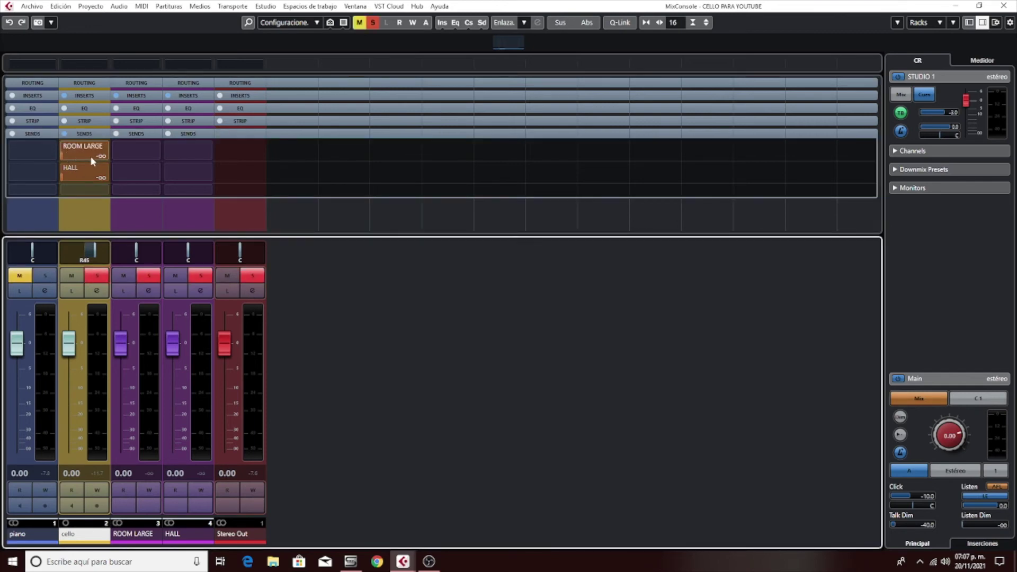
pyautogui.press('space')
pyautogui.moveTo(71, 157)
pyautogui.mouseDown()
pyautogui.moveTo(103, 159)
pyautogui.moveTo(93, 175)
pyautogui.moveTo(112, 174)
pyautogui.moveTo(79, 155)
pyautogui.mouseUp()
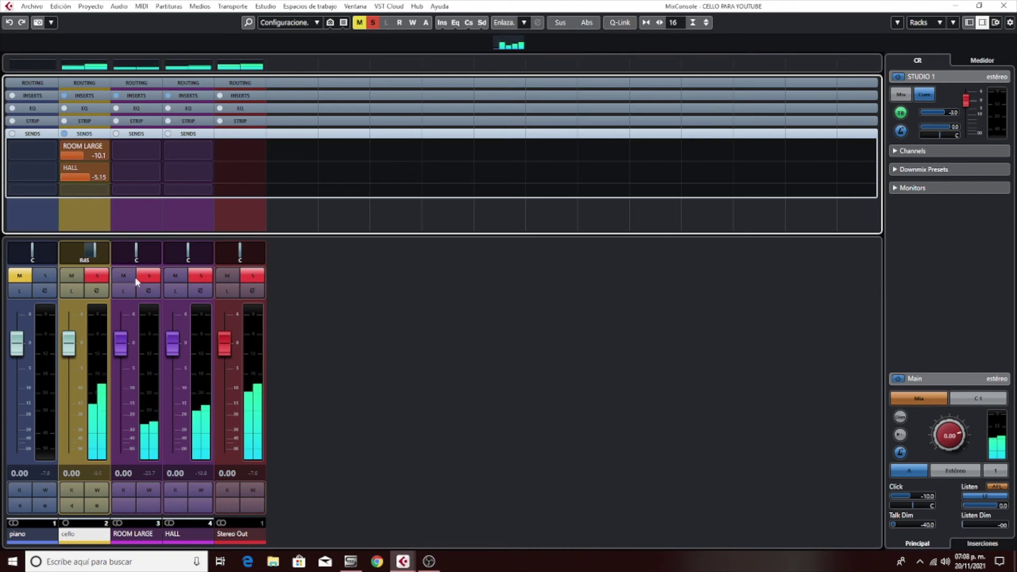
# Link the ROOM LARGE and HALL channels as the group Link 1.
pyautogui.moveTo(63, 151)
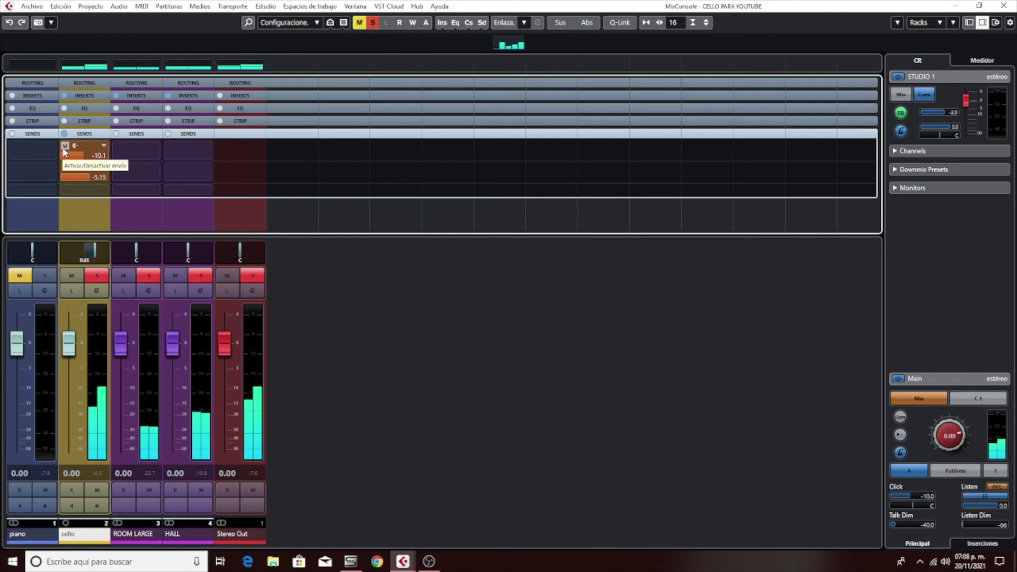
pyautogui.click(125, 538)
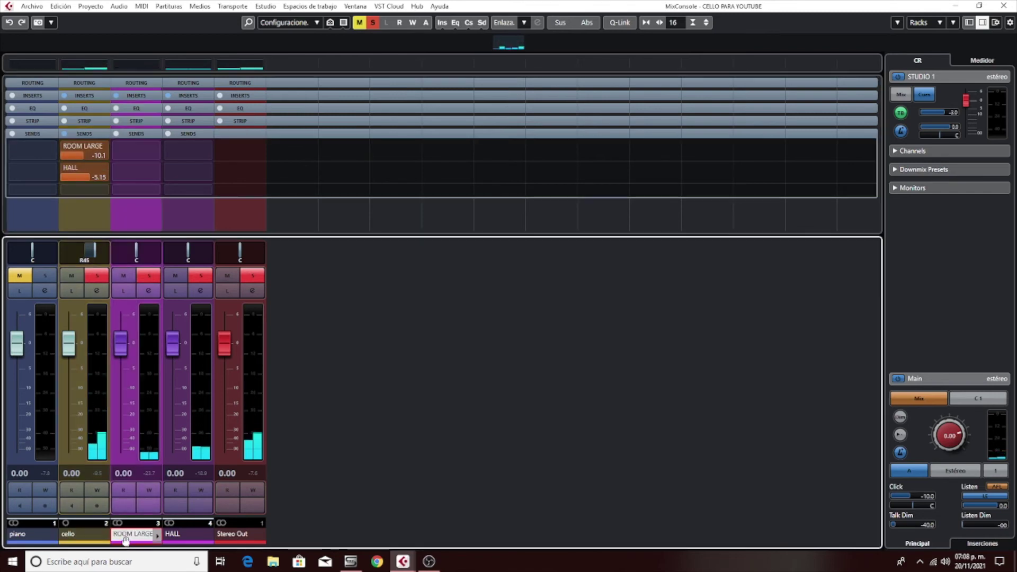
pyautogui.click(172, 538)
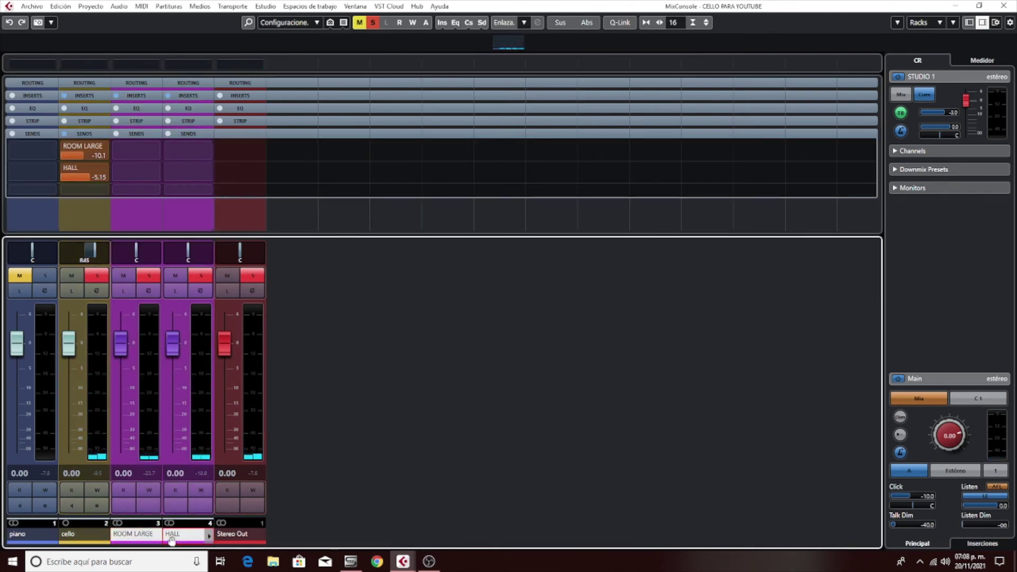
pyautogui.rightClick(173, 539)
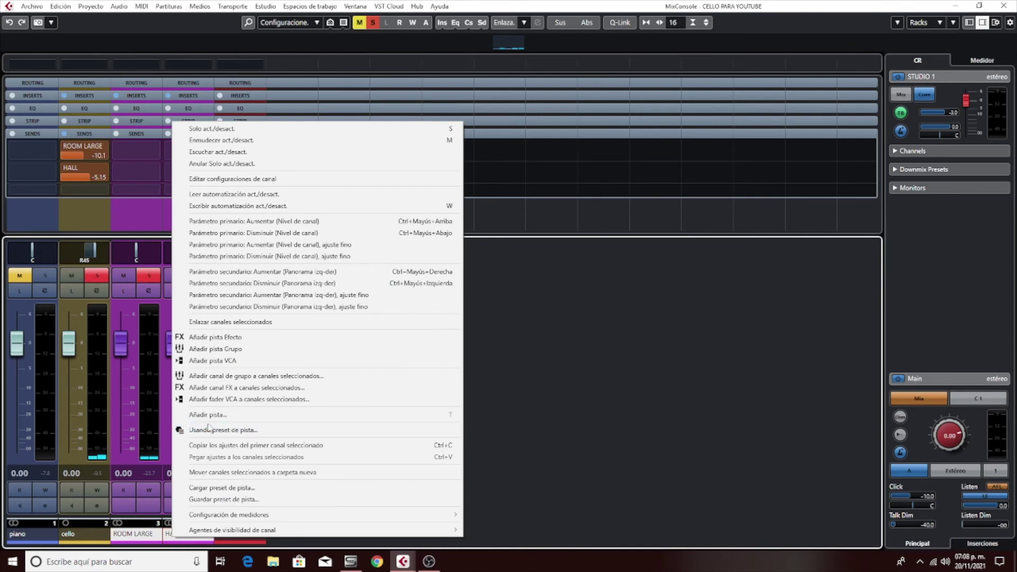
pyautogui.click(252, 322)
pyautogui.press('Return')
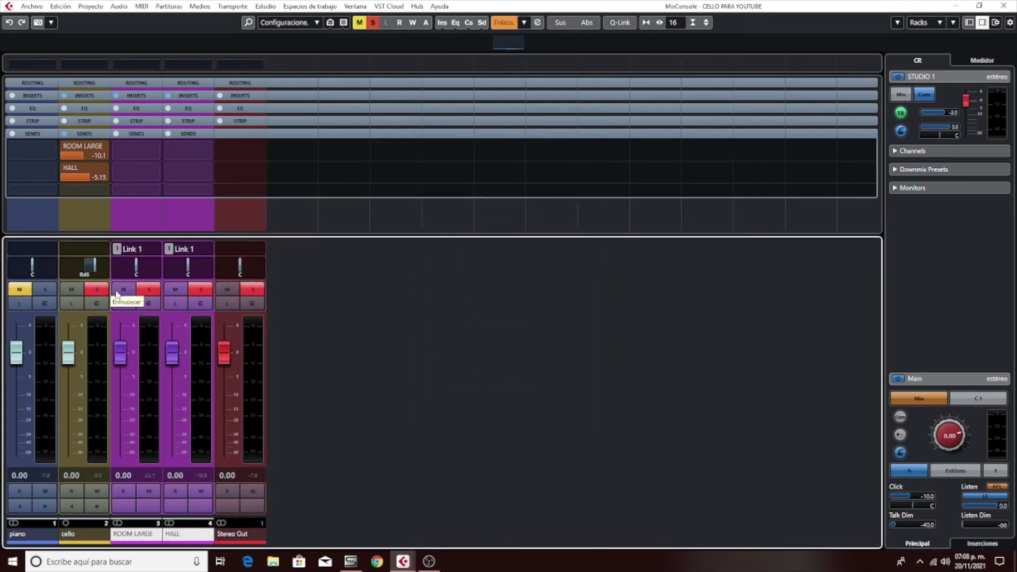
# Play the soloed cello and mute and unmute the linked reverb channels to compare it dry and wet.
pyautogui.press('space')
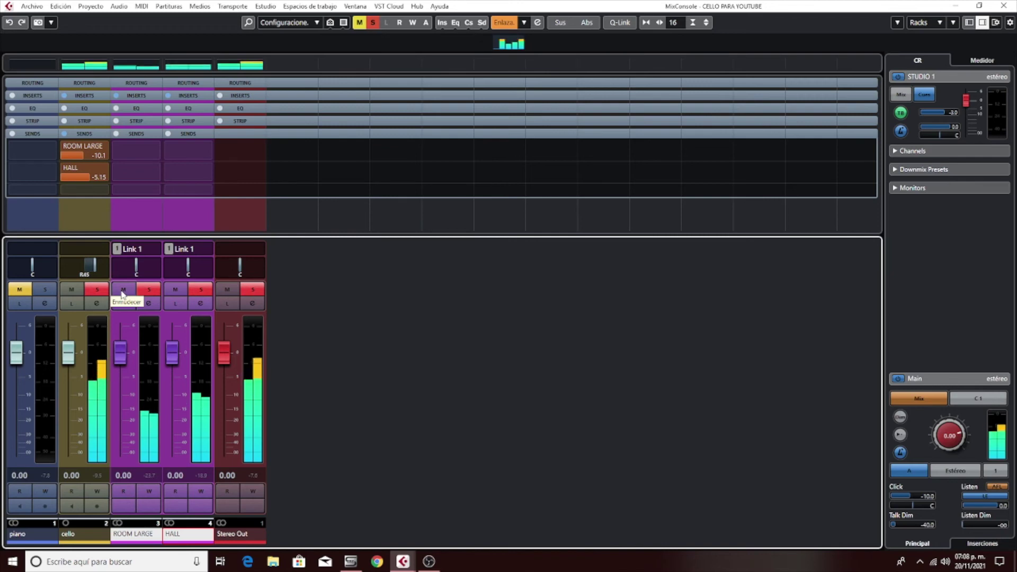
pyautogui.click(122, 290)
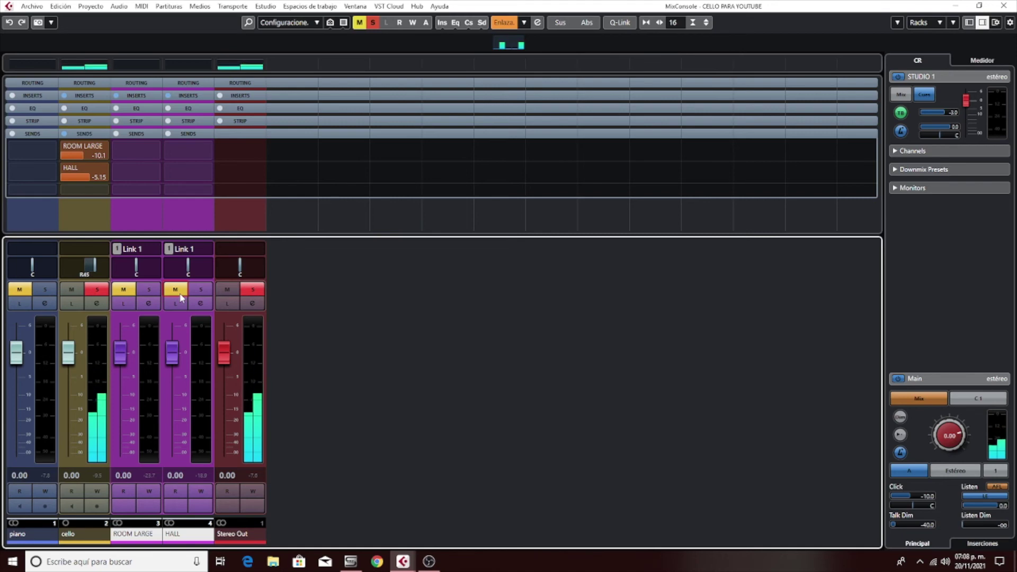
pyautogui.click(178, 292)
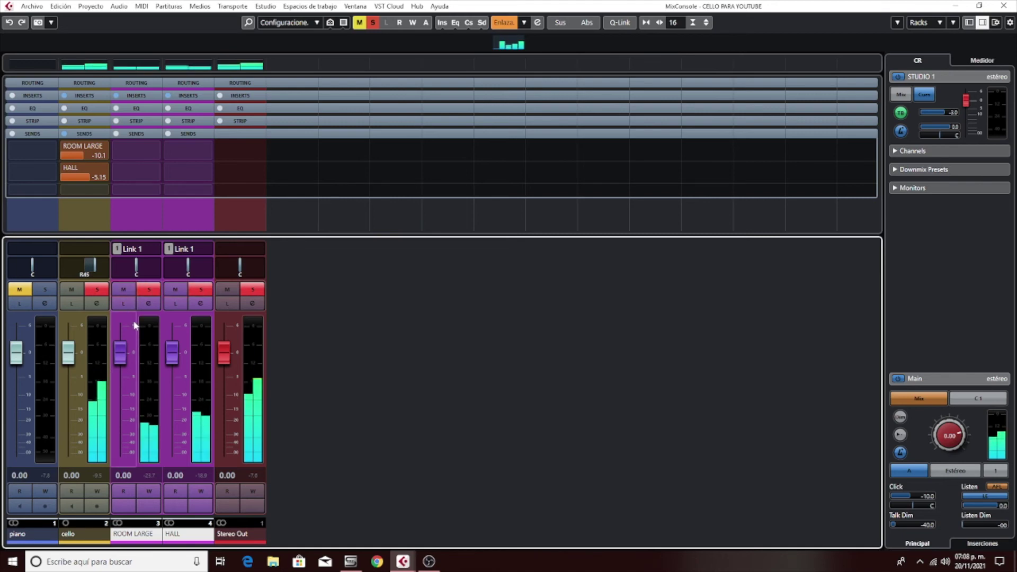
# Set the cello's ROOM LARGE send to -10 and HALL send to -8, clear all solos and play the full mix.
pyautogui.click(84, 149)
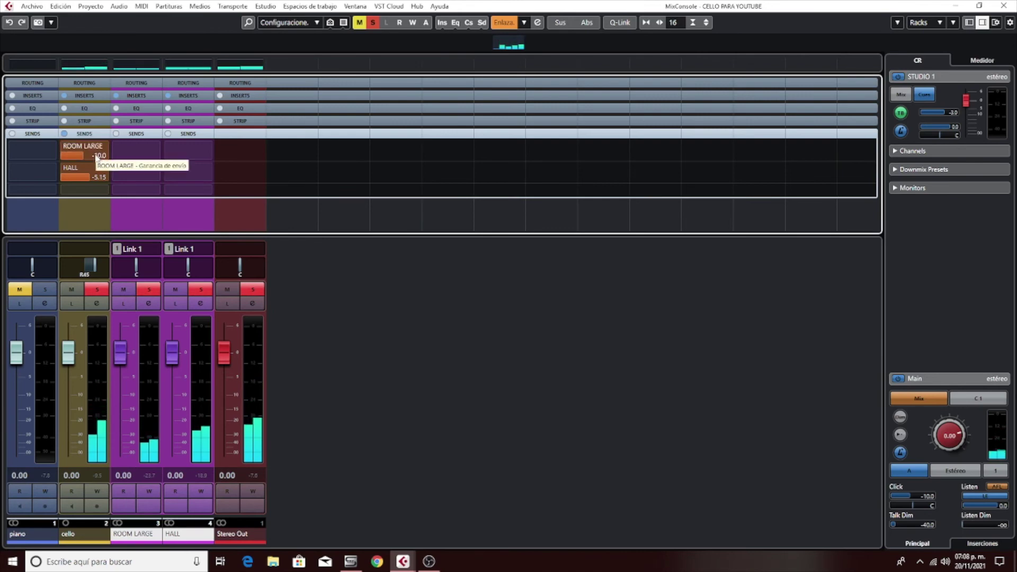
pyautogui.doubleClick(85, 171)
pyautogui.write('-8')
pyautogui.press('Return')
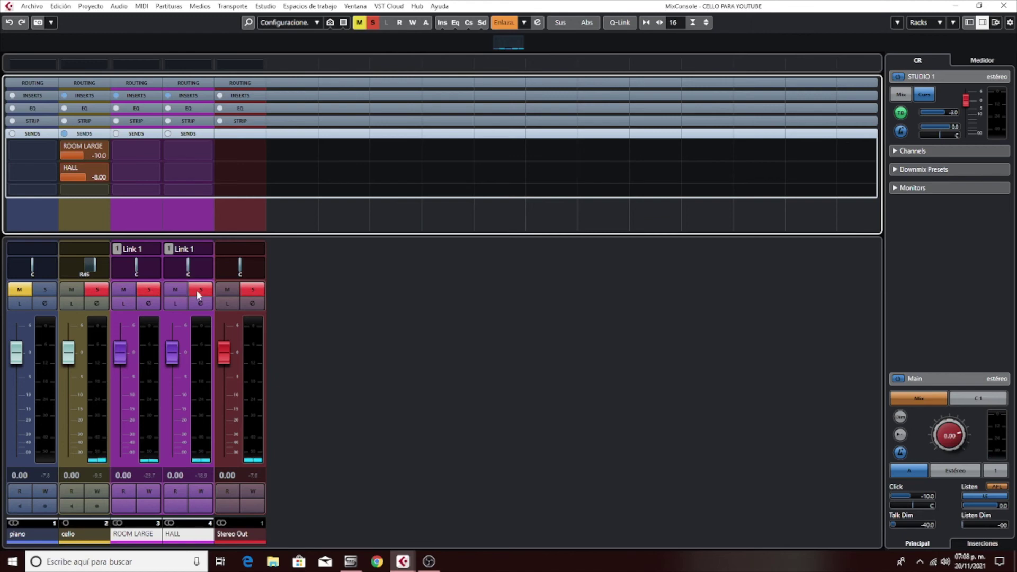
pyautogui.click(252, 291)
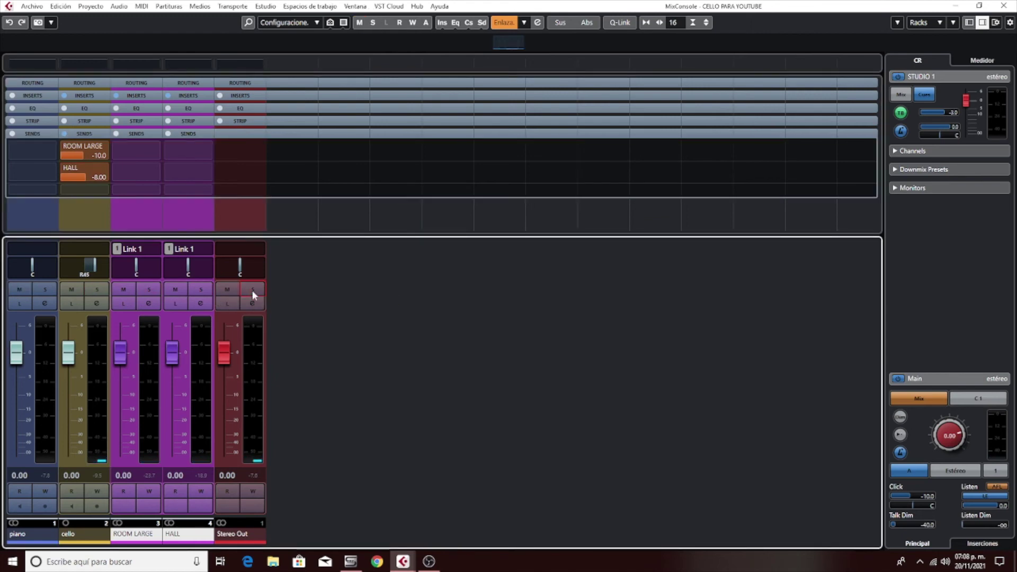
pyautogui.press('space')
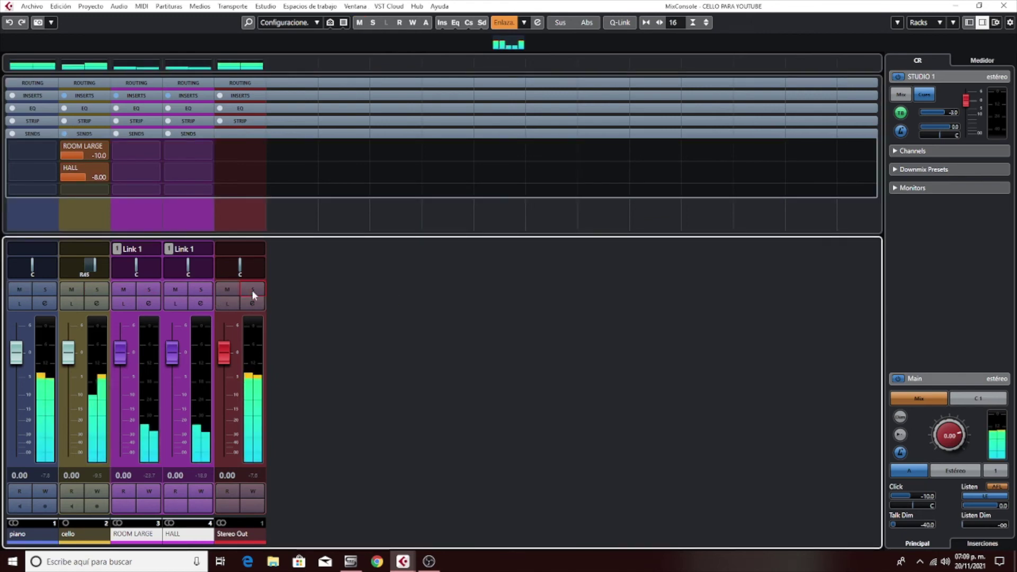
# Unlink the ROOM LARGE and HALL channels and relink them as Link 1 with mute, solo and listen included.
pyautogui.rightClick(138, 538)
pyautogui.click(175, 309)
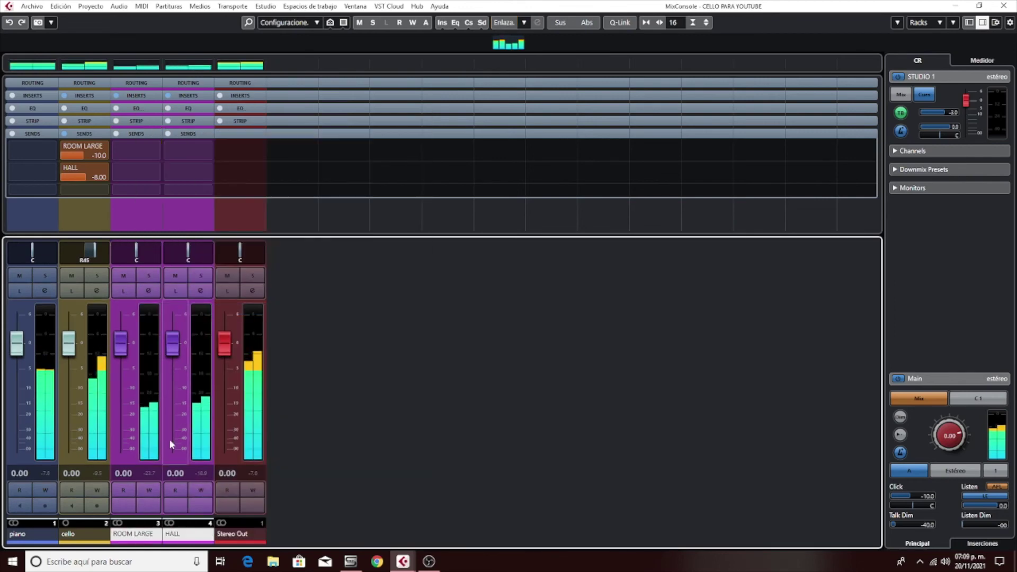
pyautogui.rightClick(137, 538)
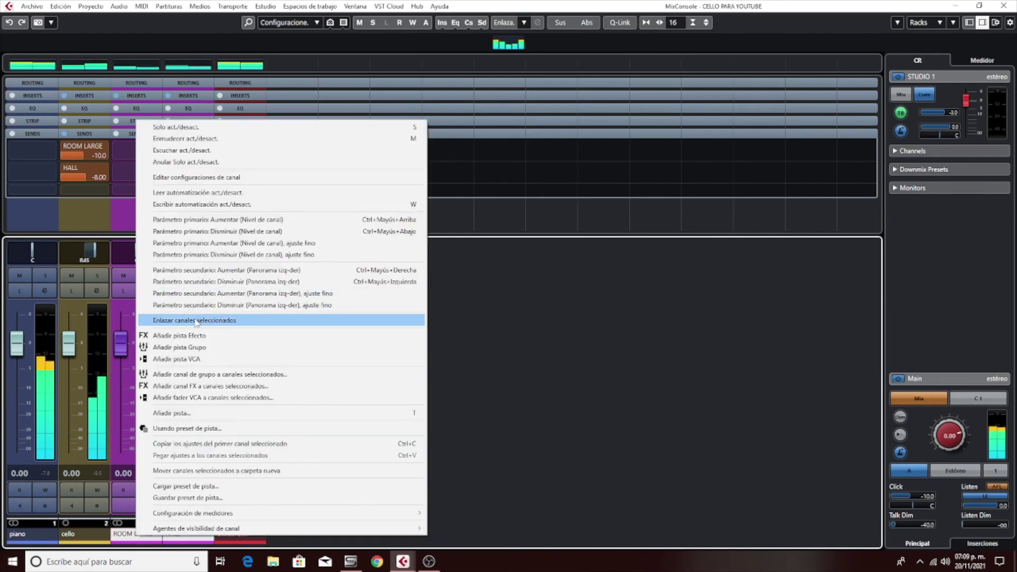
pyautogui.click(194, 320)
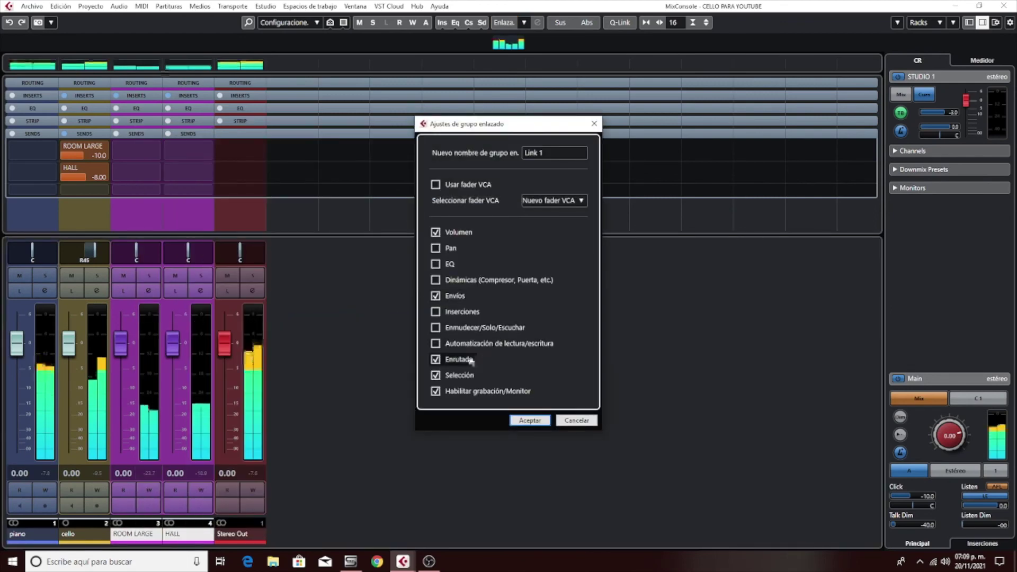
pyautogui.click(463, 329)
pyautogui.click(530, 420)
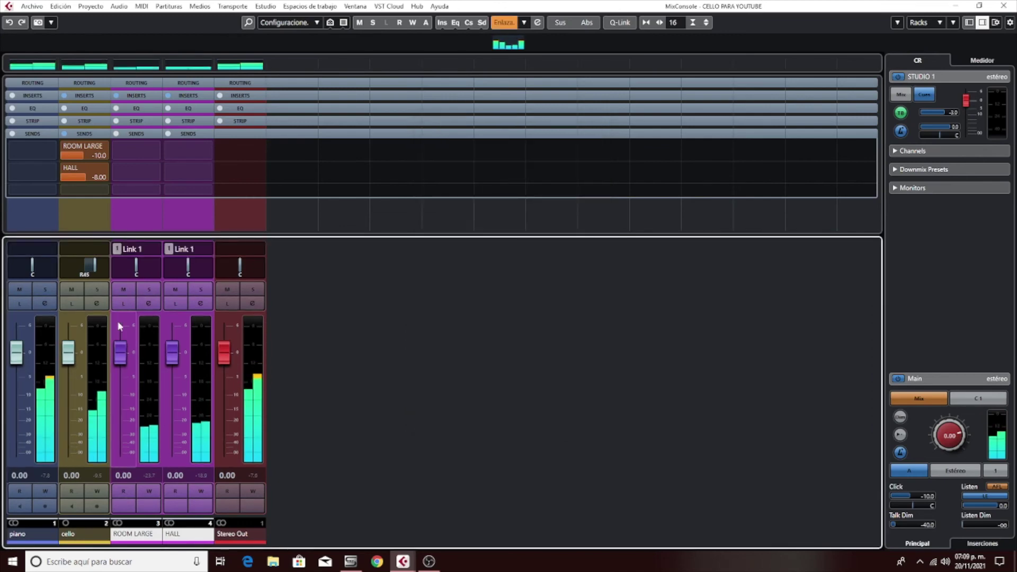
# Toggle the mute of the linked reverb channels while the full mix plays to compare it without and with reverb.
pyautogui.click(125, 290)
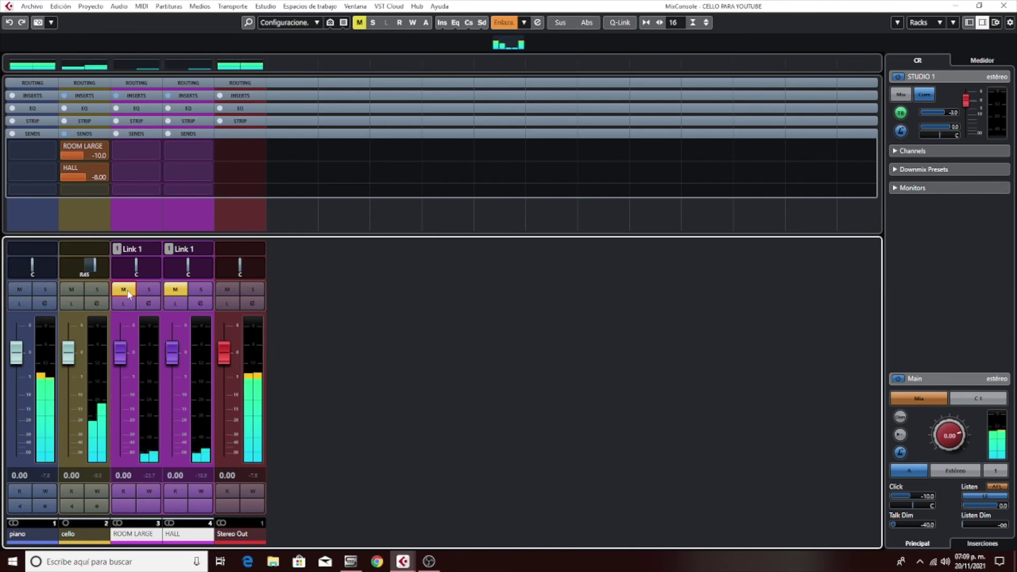
pyautogui.click(127, 291)
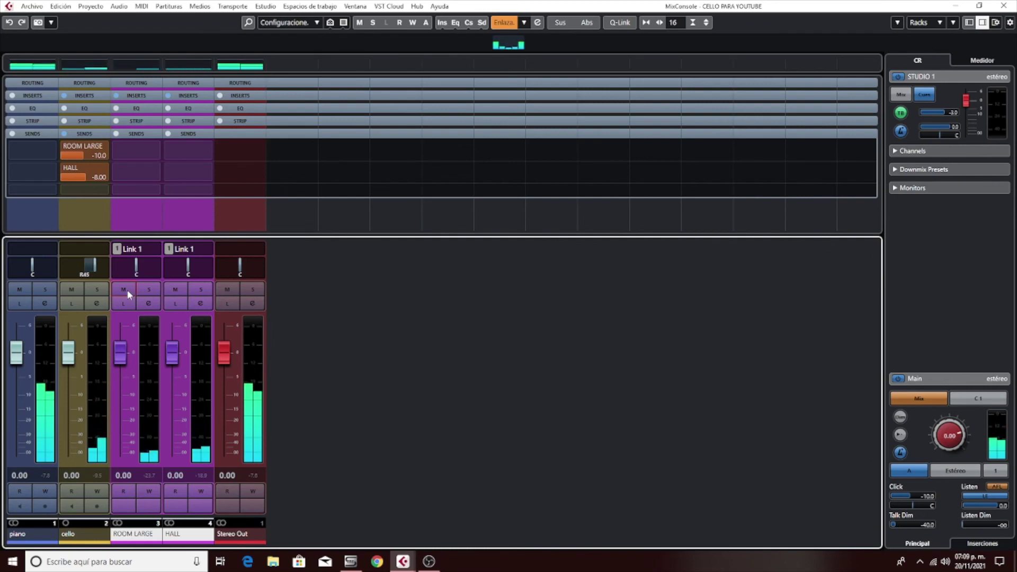
pyautogui.click(127, 290)
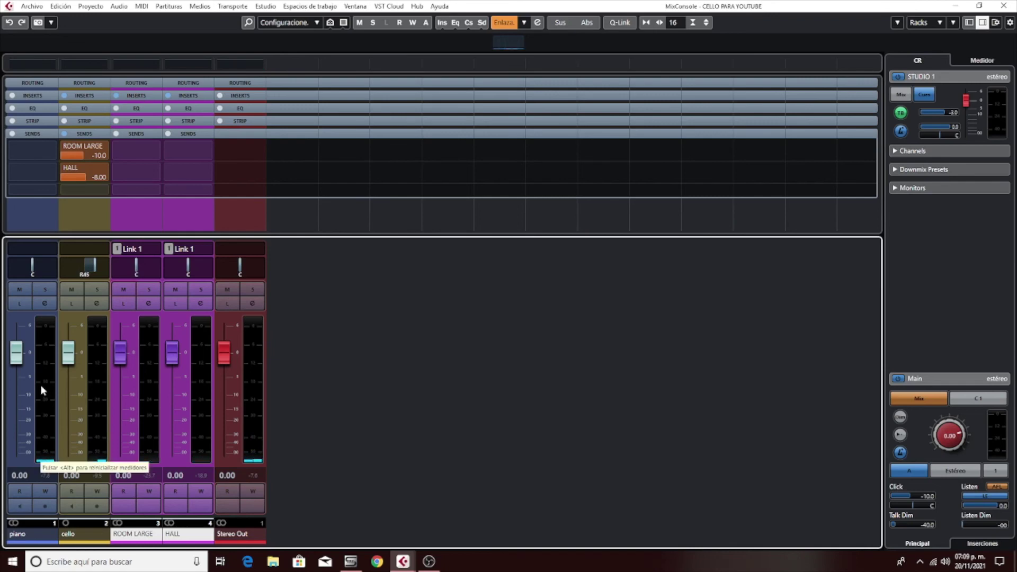
# Check the low-cut filters in the ROOM LARGE and HALL channel settings and close both windows.
pyautogui.click(132, 100)
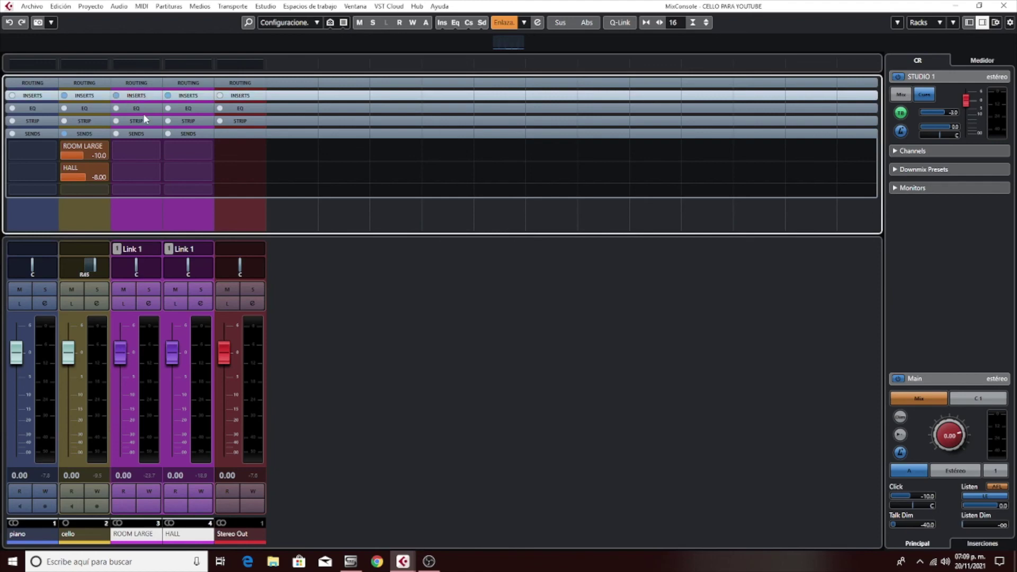
pyautogui.click(155, 300)
pyautogui.click(154, 302)
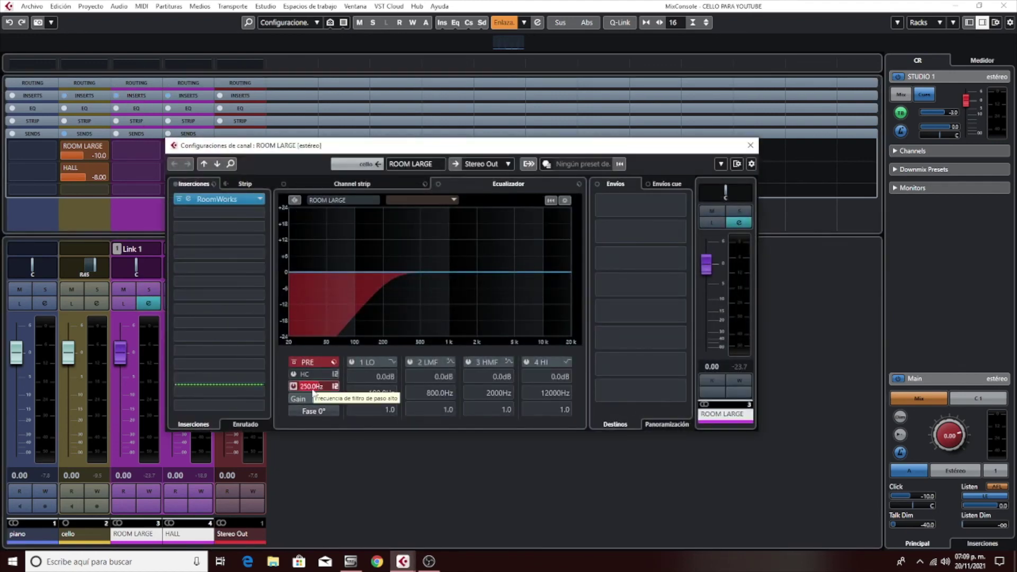
pyautogui.click(750, 145)
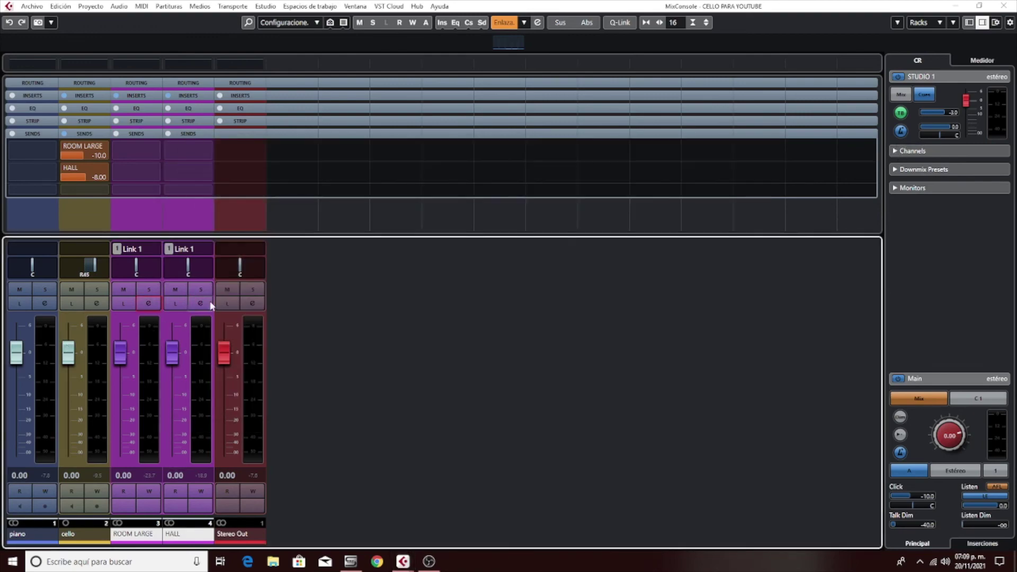
pyautogui.click(207, 302)
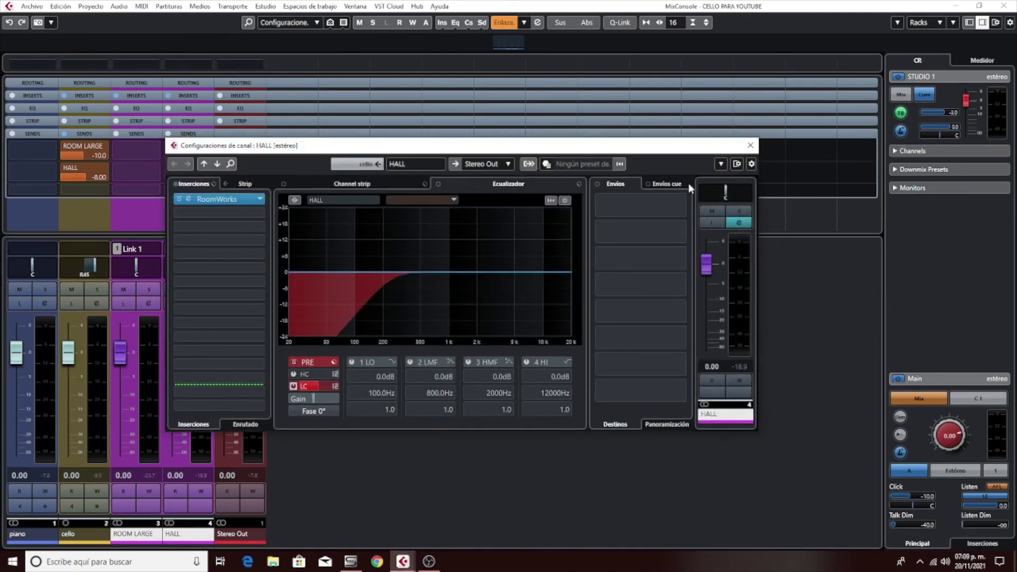
pyautogui.click(751, 146)
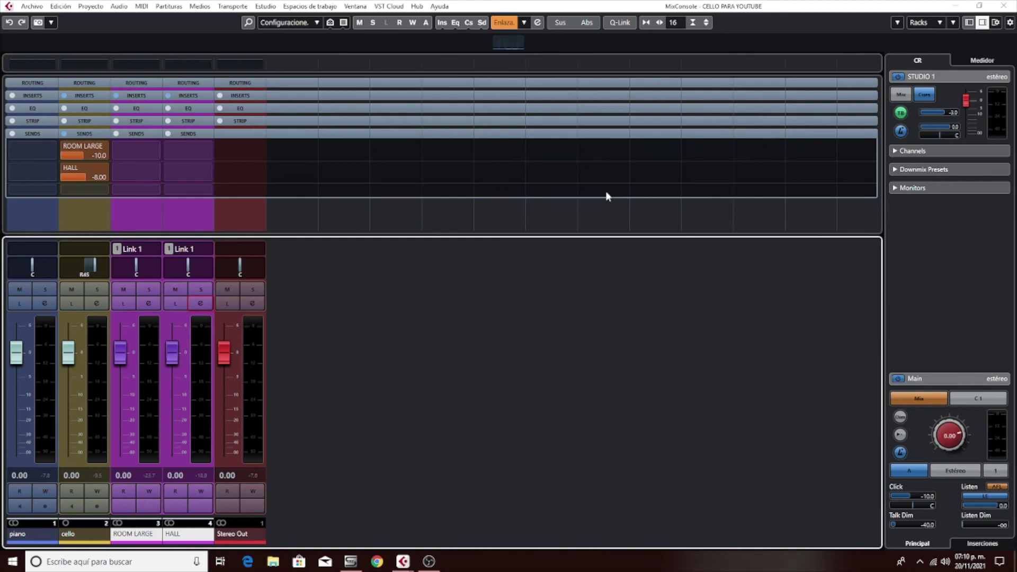